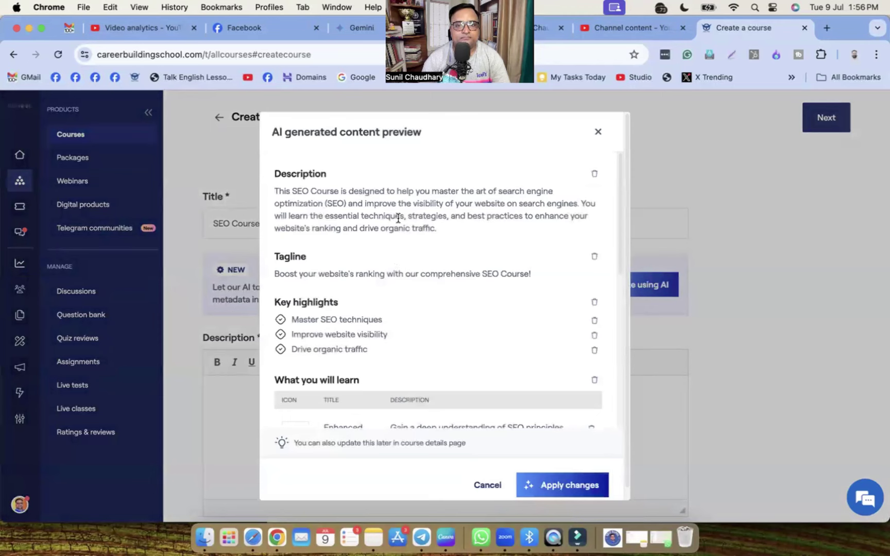
Review the AI-generated content preview through to its meta keywords and discard it without applying the changes
scroll(463, 264, "down", 10)
scroll(469, 278, "down", 3)
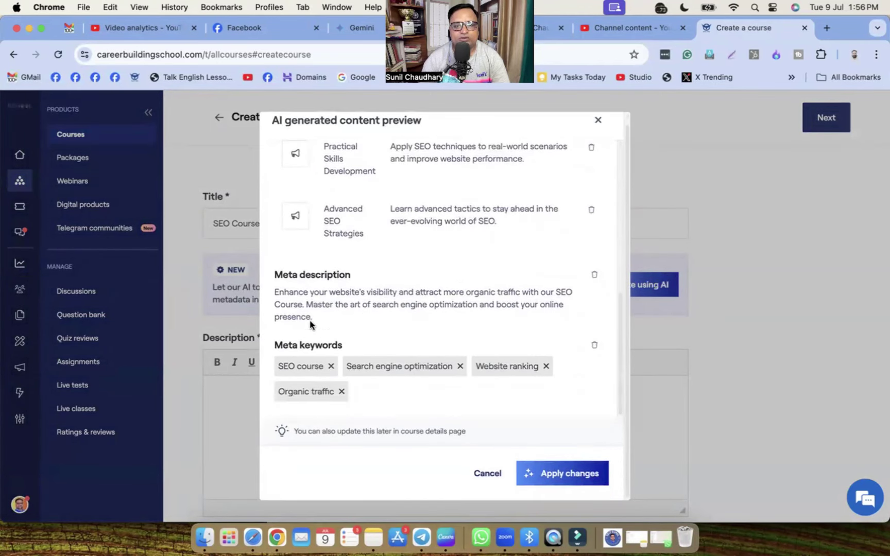
scroll(371, 314, "up", 10)
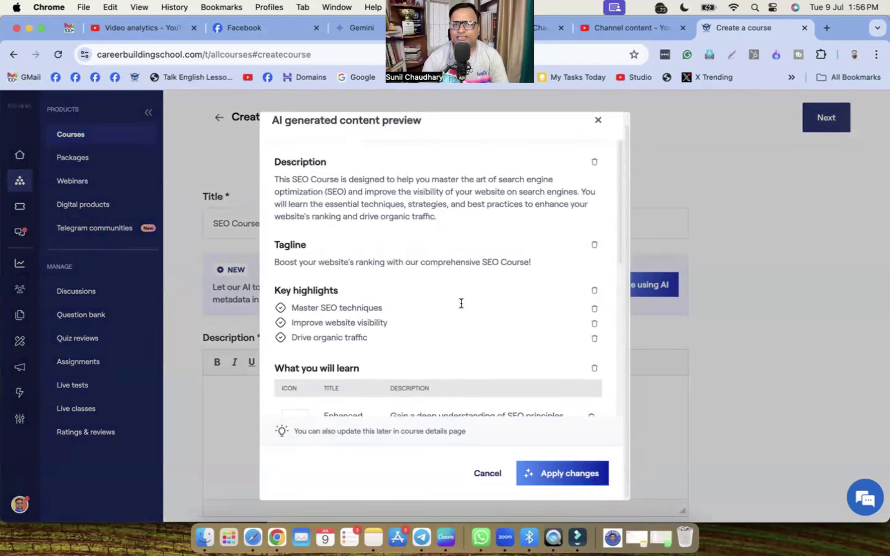
scroll(578, 258, "up", 1)
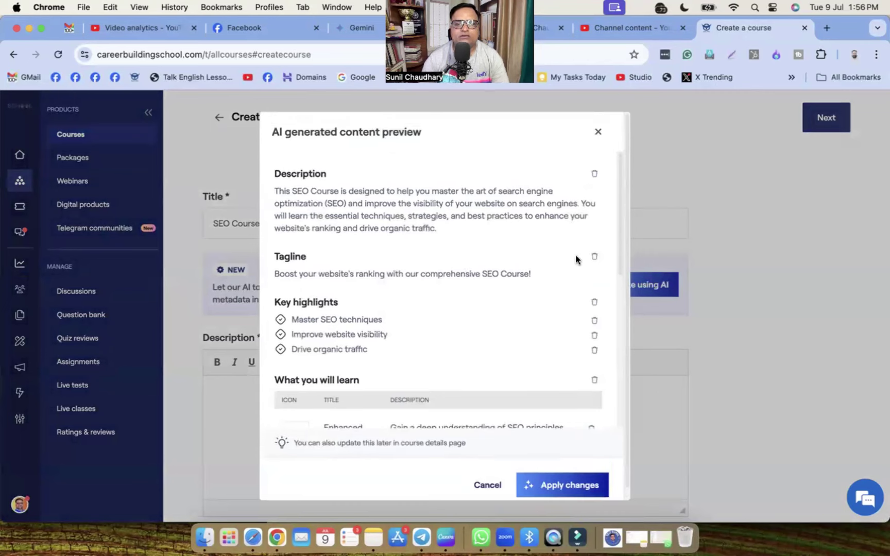
left_click(487, 485)
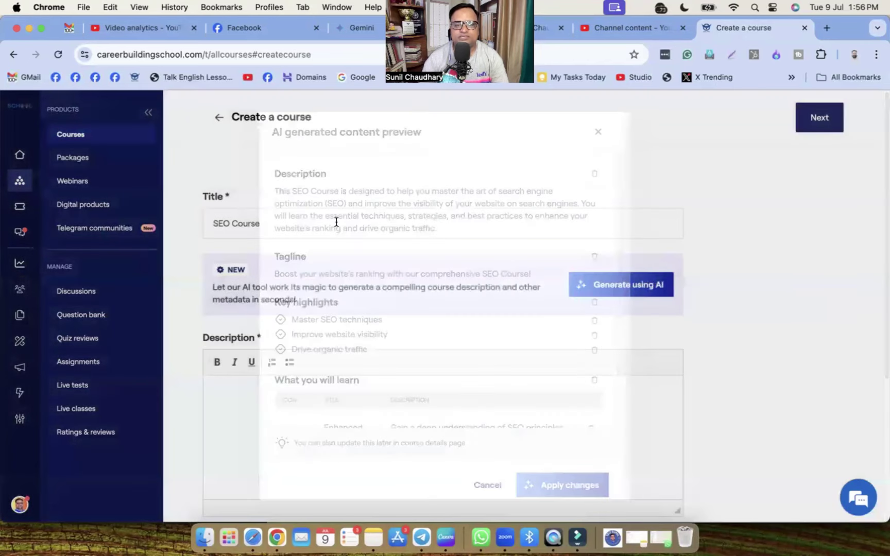
Retitle the course "SEO Tandav, Best SEO Course Ever for Solid Digital Presence by", plus the instructor's name and "Digital Success Coach and Top SEO Coach Worldwide"
key("BackSpace")
key("BackSpace")
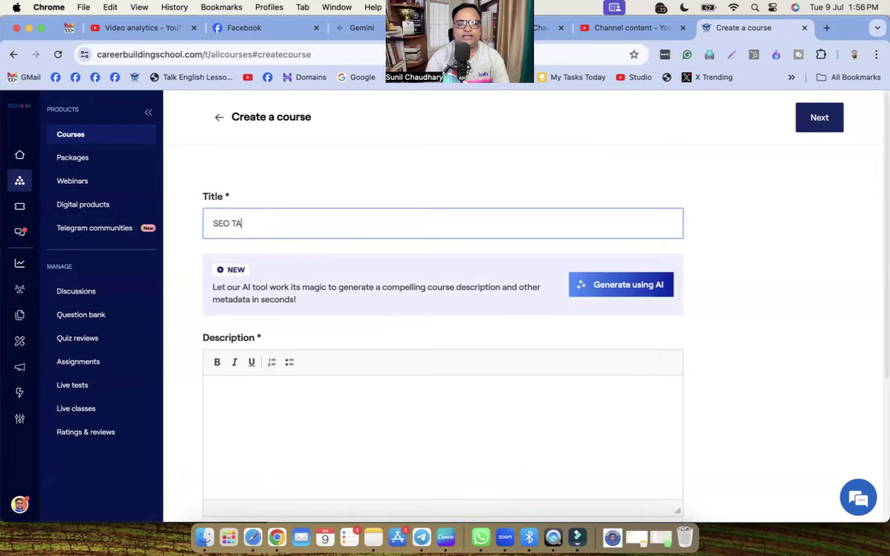
key("BackSpace")
type("andav, Best SEO Course Ever")
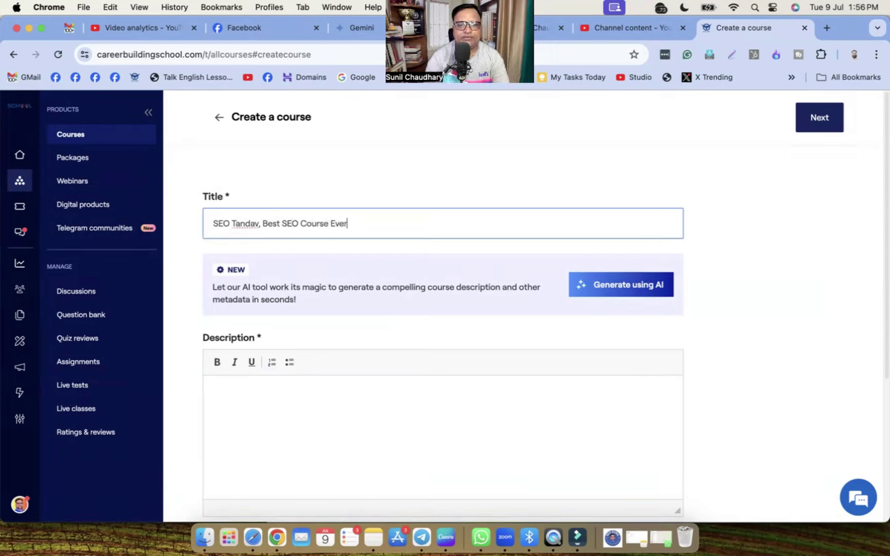
type(" for ")
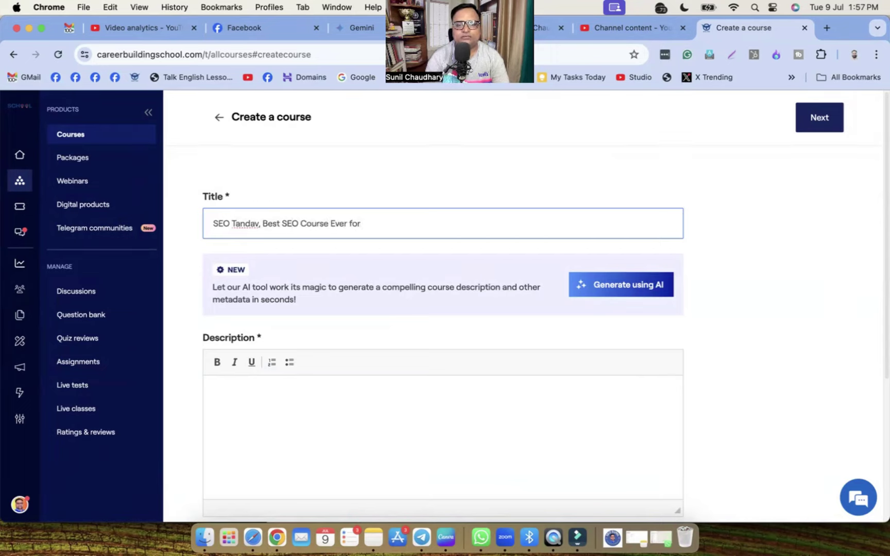
type("Solid D")
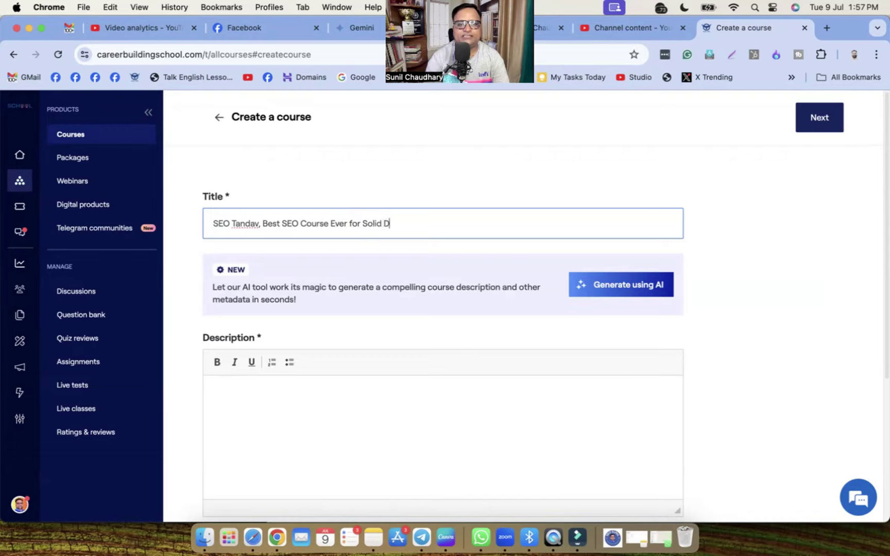
type("igital Pres")
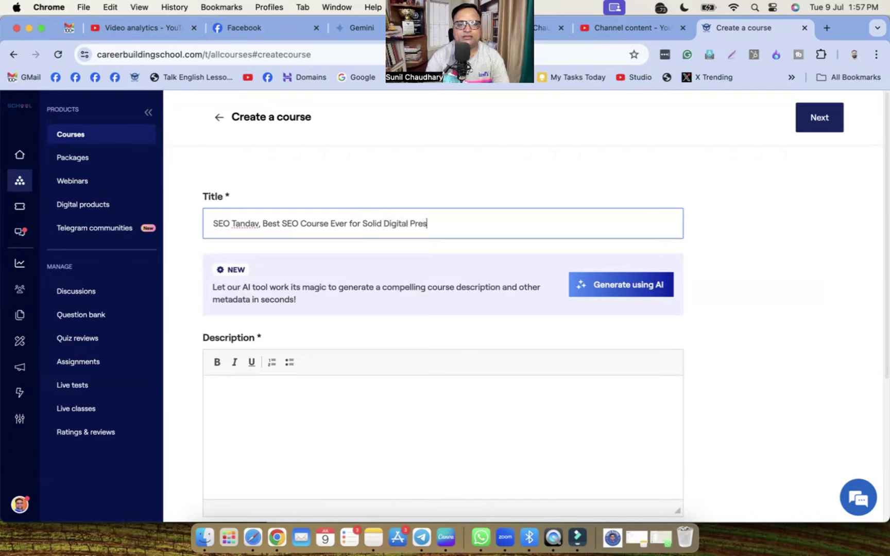
type("ence by Guruji Sunil Chau")
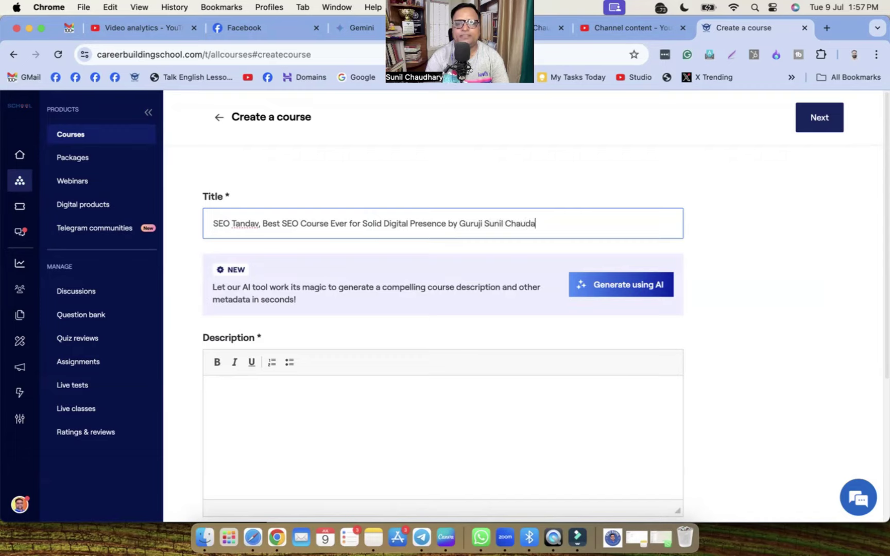
type("dhary")
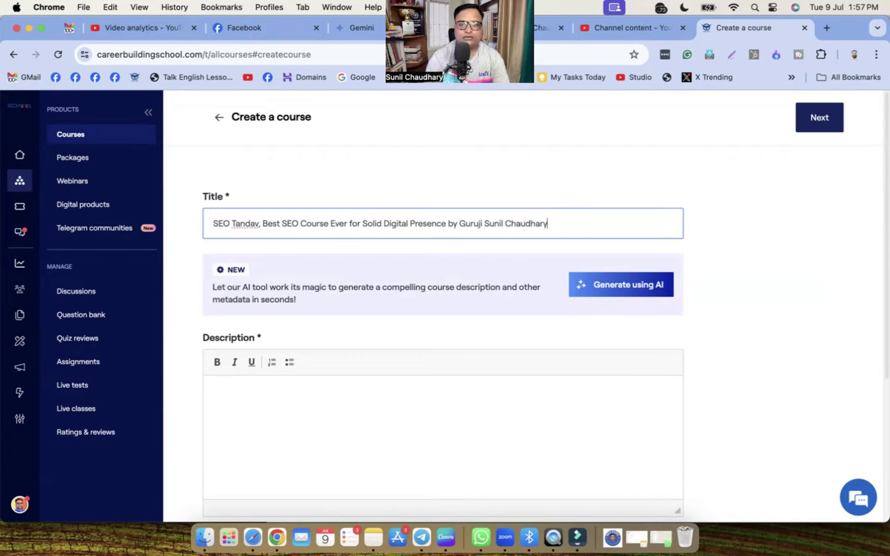
type(", Digital Success")
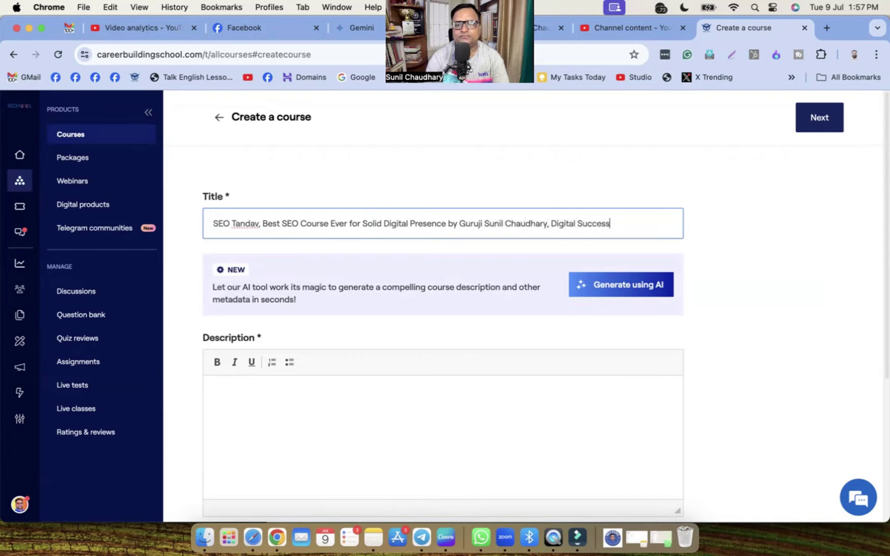
type(" Coach and Top")
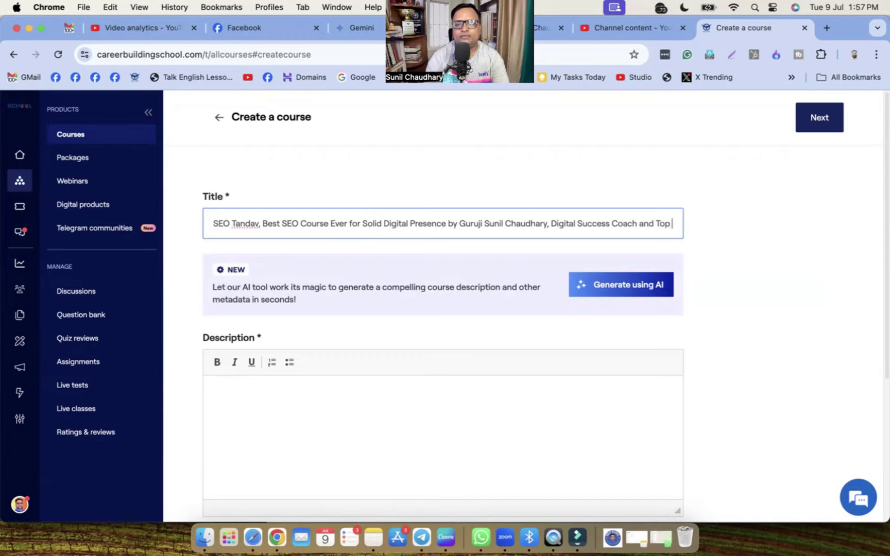
type(" SEO Coach World")
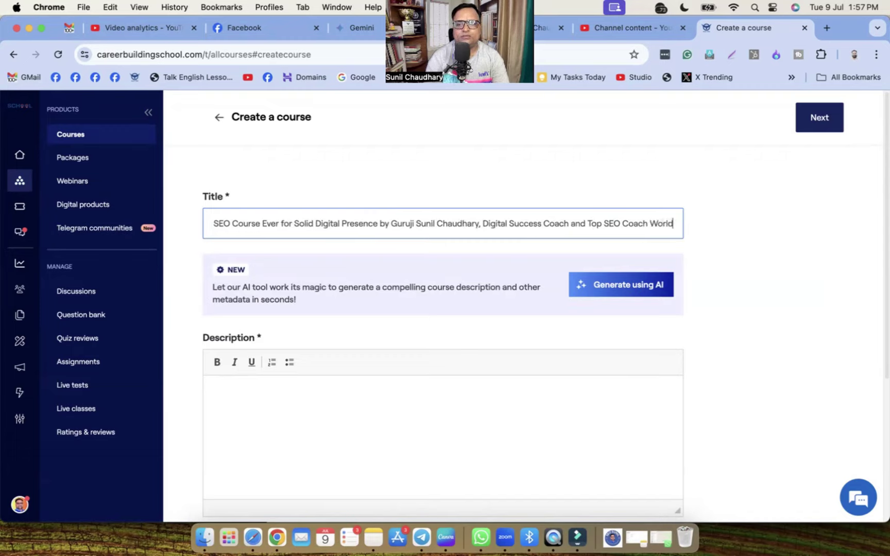
type("wide")
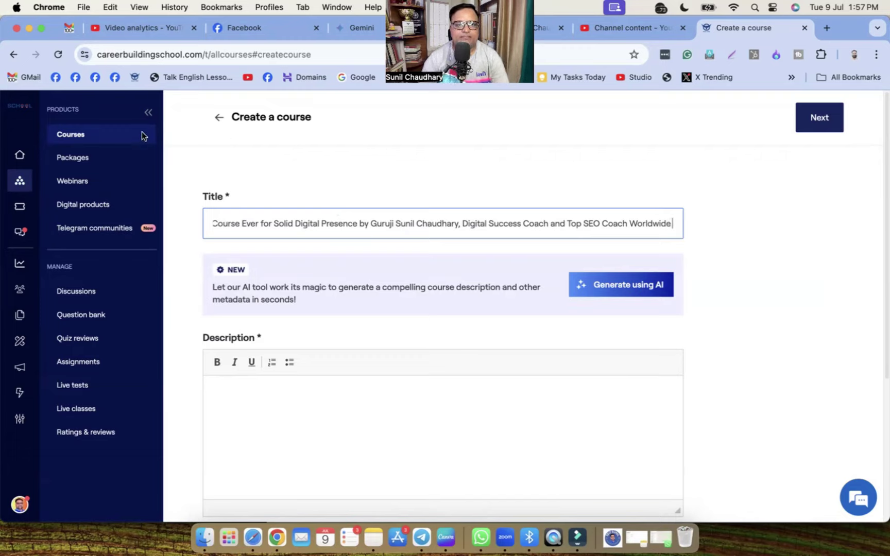
Generate the course description and metadata with AI from the long title, and apply the generated content to the course
left_click(637, 281)
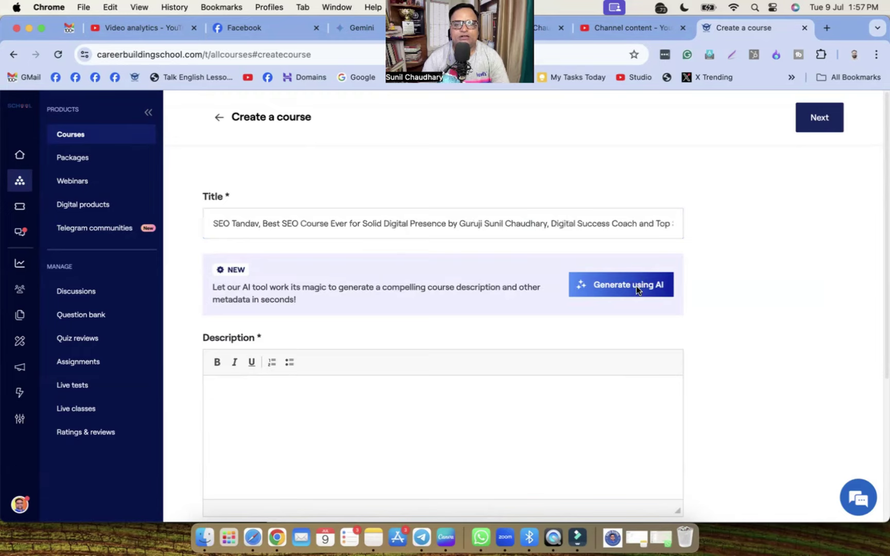
left_click(636, 286)
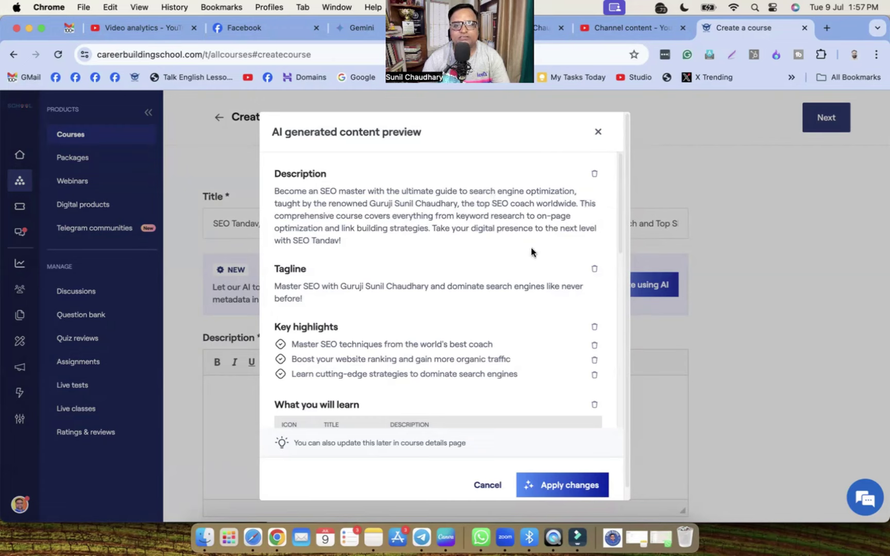
scroll(422, 227, "down", 3)
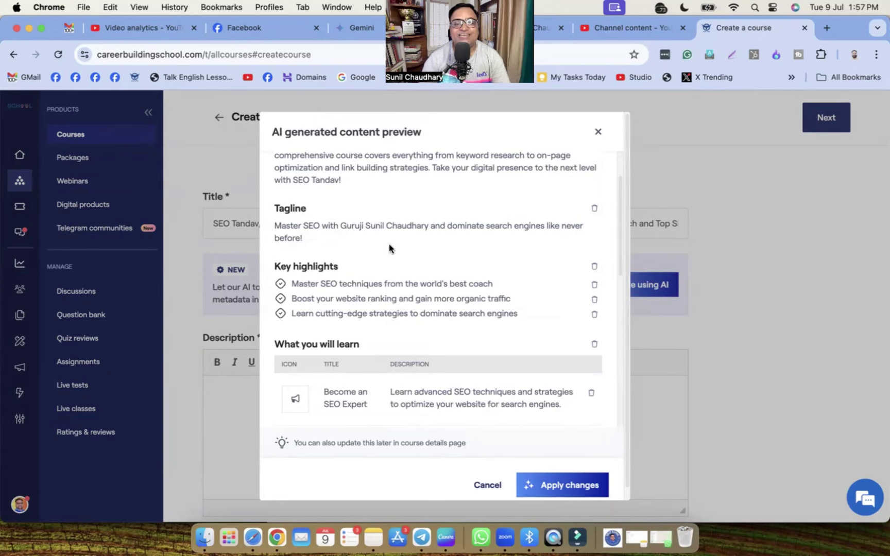
scroll(390, 247, "down", 2)
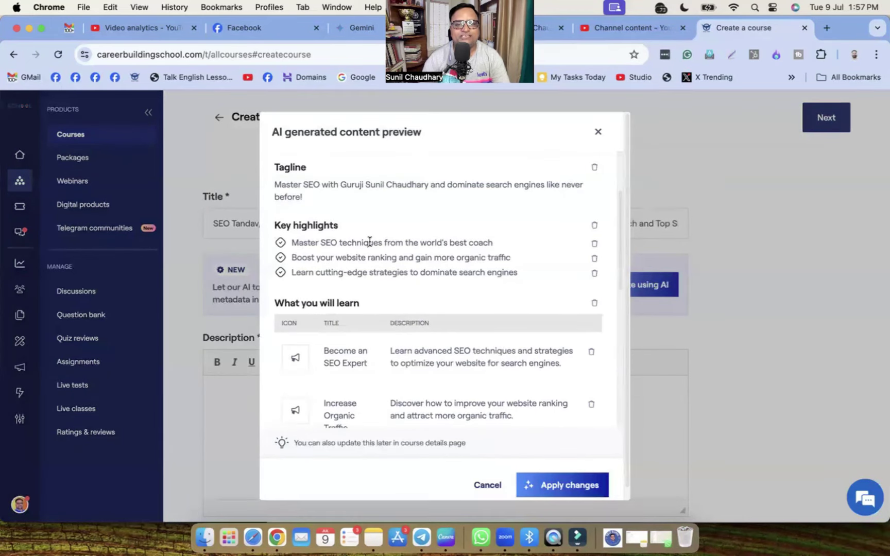
scroll(503, 245, "down", 1)
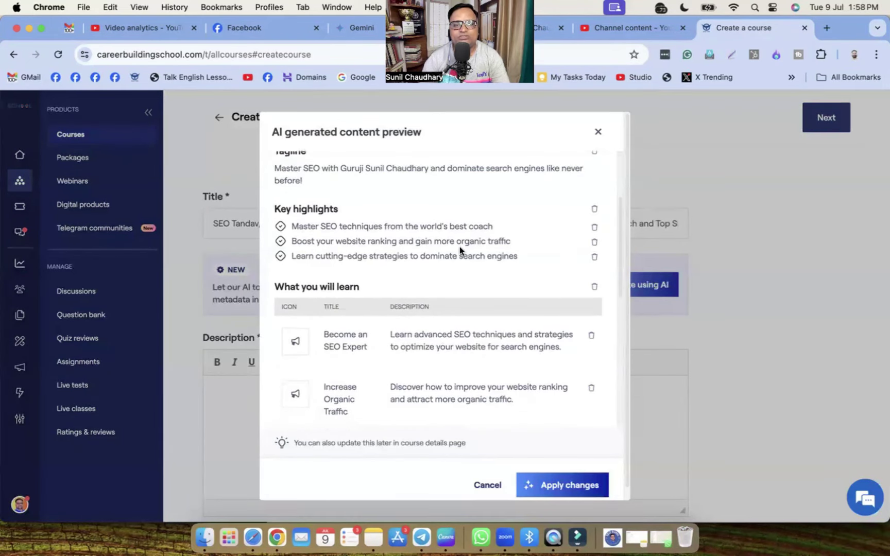
scroll(357, 251, "down", 1)
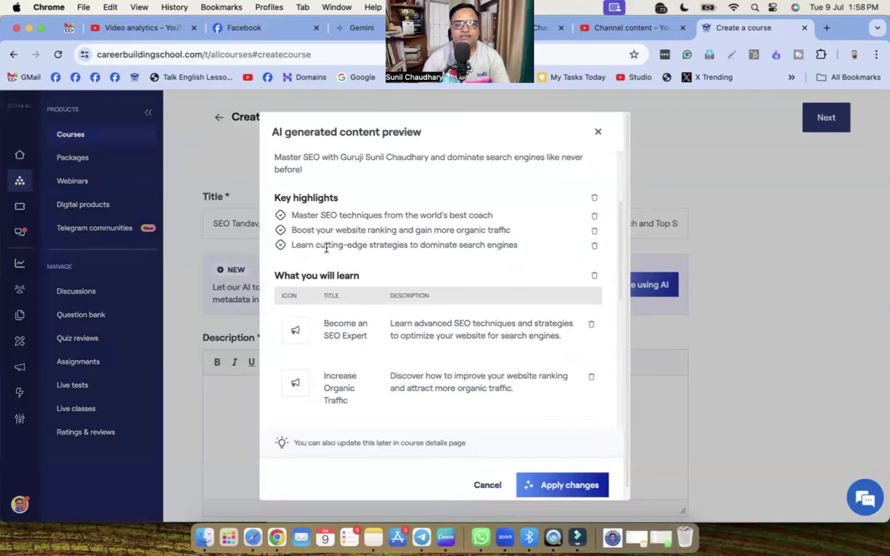
scroll(442, 252, "down", 3)
scroll(442, 255, "down", 4)
scroll(404, 278, "down", 5)
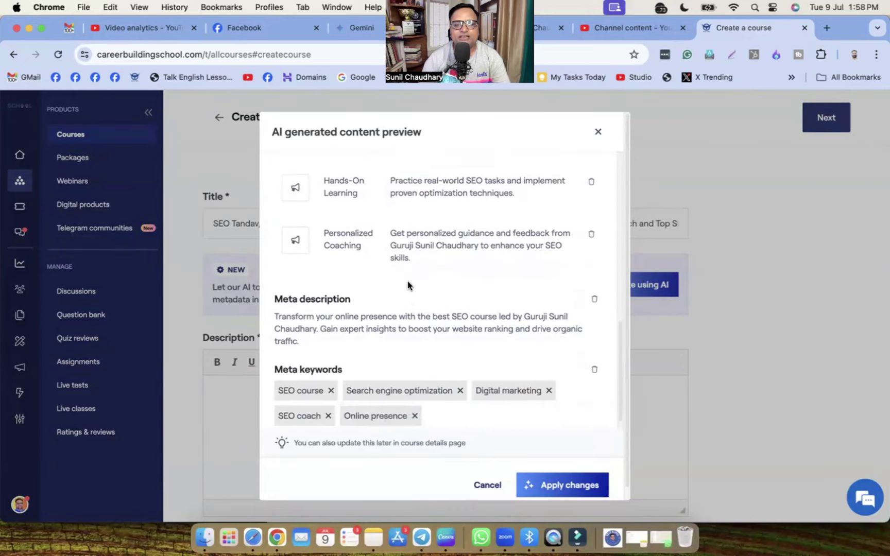
scroll(407, 282, "down", 1)
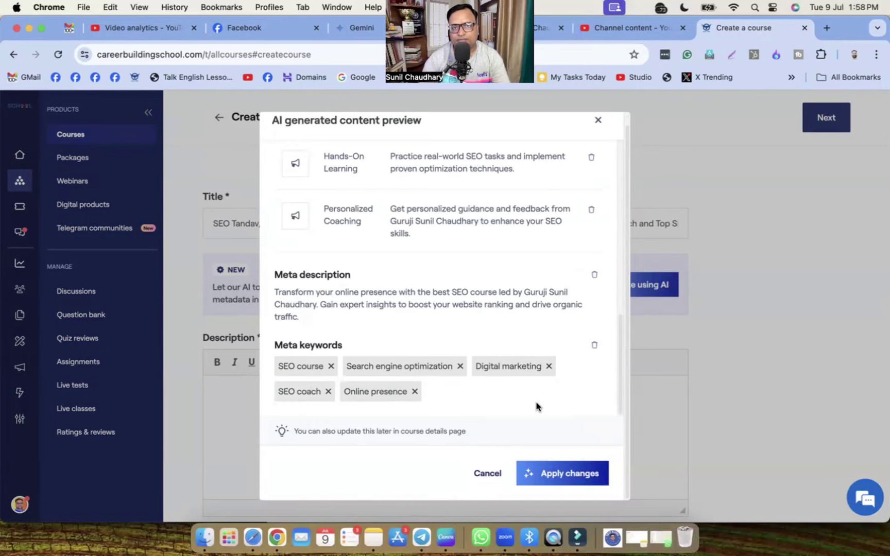
left_click(576, 482)
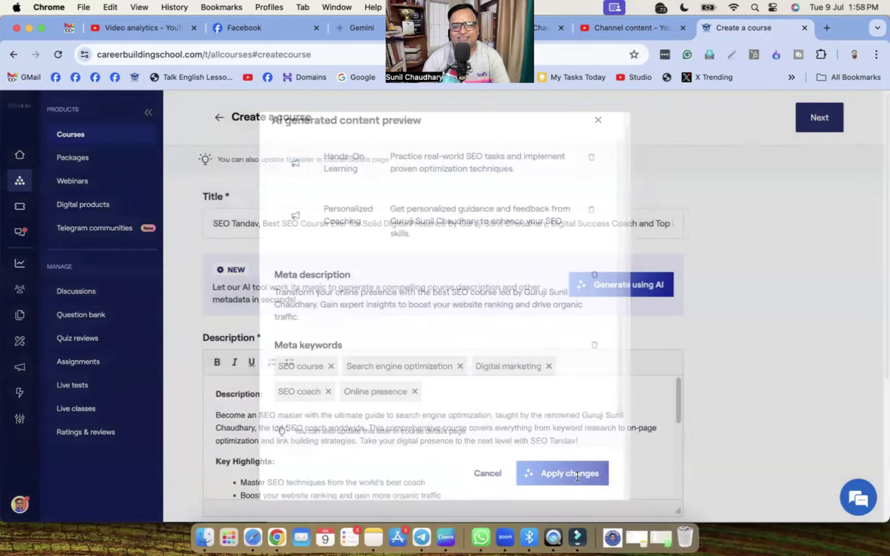
Price the paid course at ₹19999 with a discounted price of ₹8999, and stop passing internet handling fees to learners
scroll(508, 424, "down", 10)
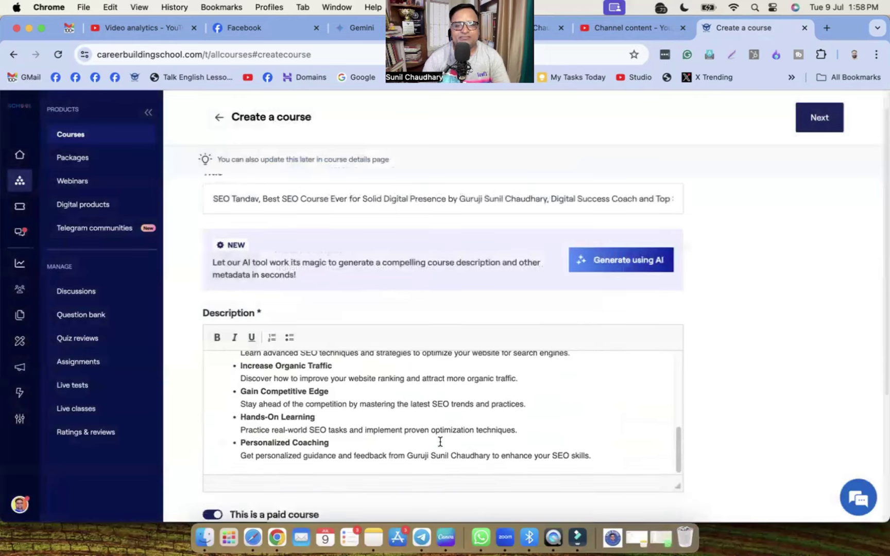
scroll(447, 446, "down", 1)
left_click(257, 382)
type("19999")
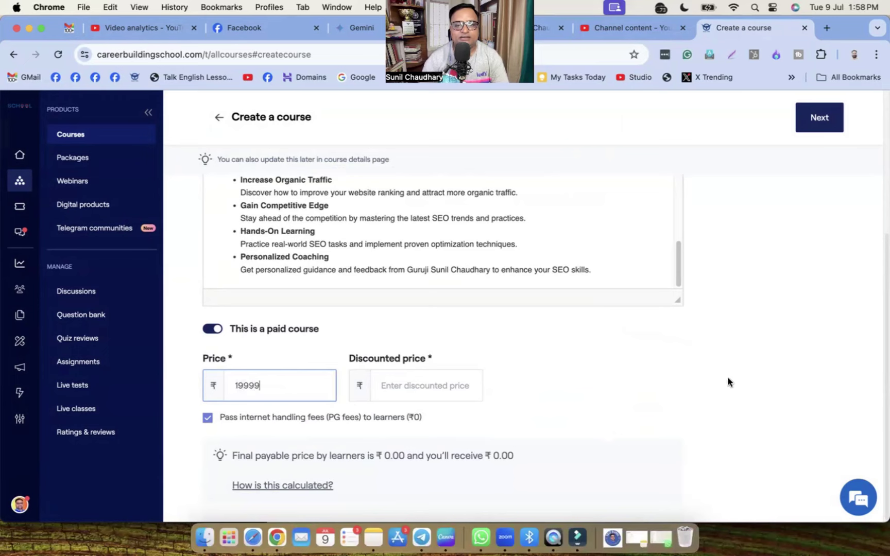
left_click(436, 386)
type("8999")
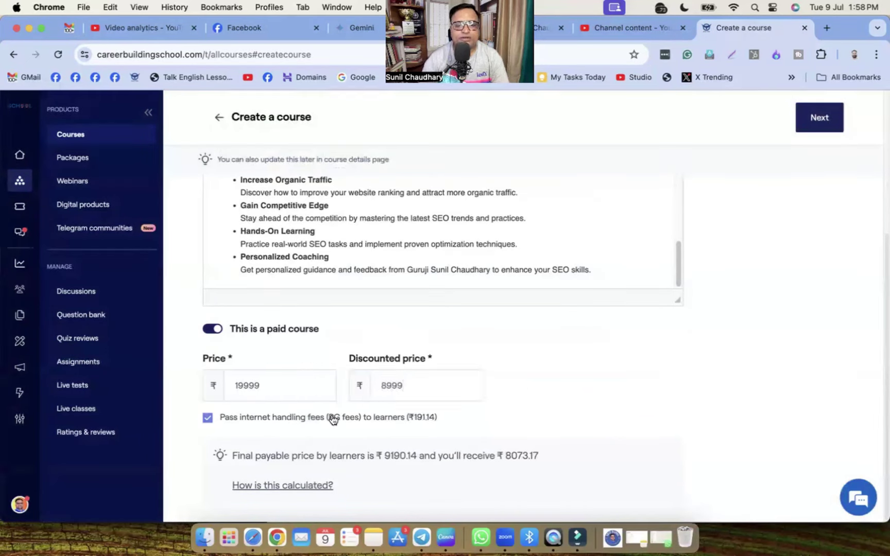
left_click(207, 418)
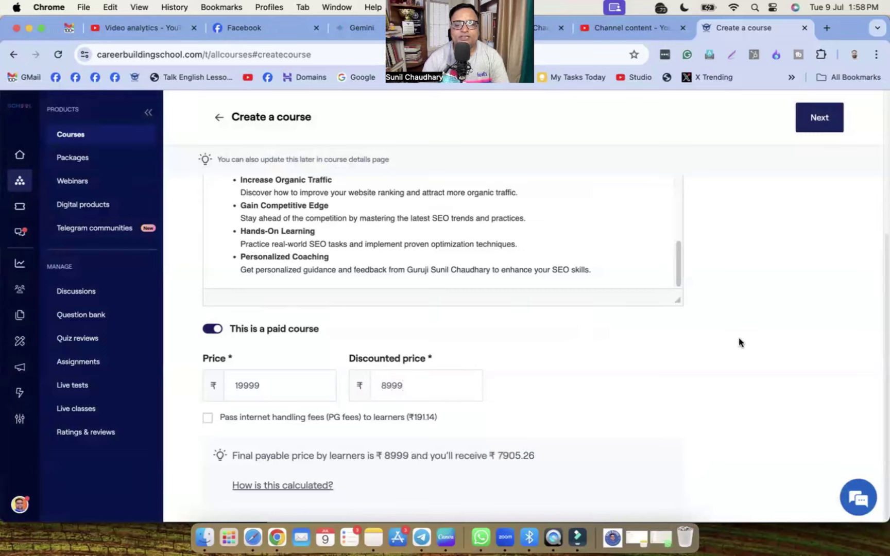
Compare the discounted price with the amount the course owner receives in the payout summary
left_click(381, 387)
mouse_move(382, 388)
left_mouse_down()
mouse_move(453, 388)
mouse_move(368, 388)
left_mouse_up()
left_click(453, 387)
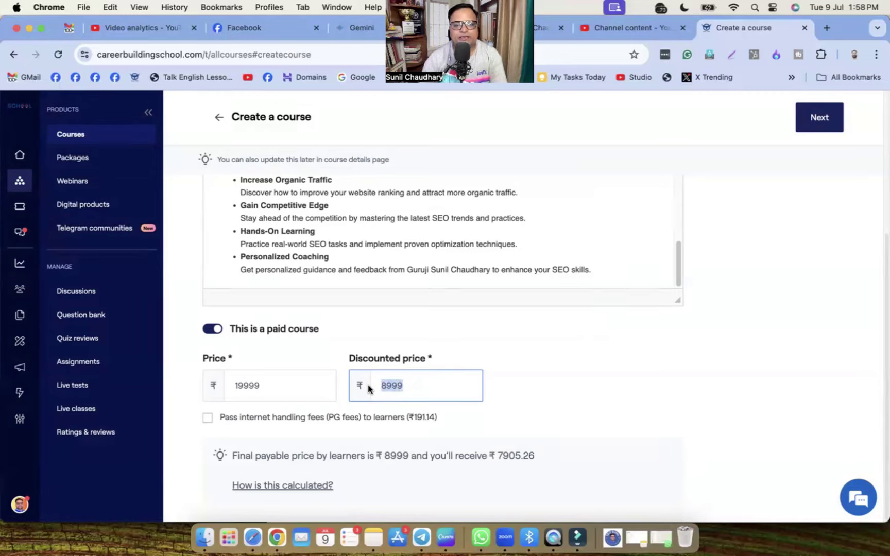
left_click_drag(535, 456, 498, 453)
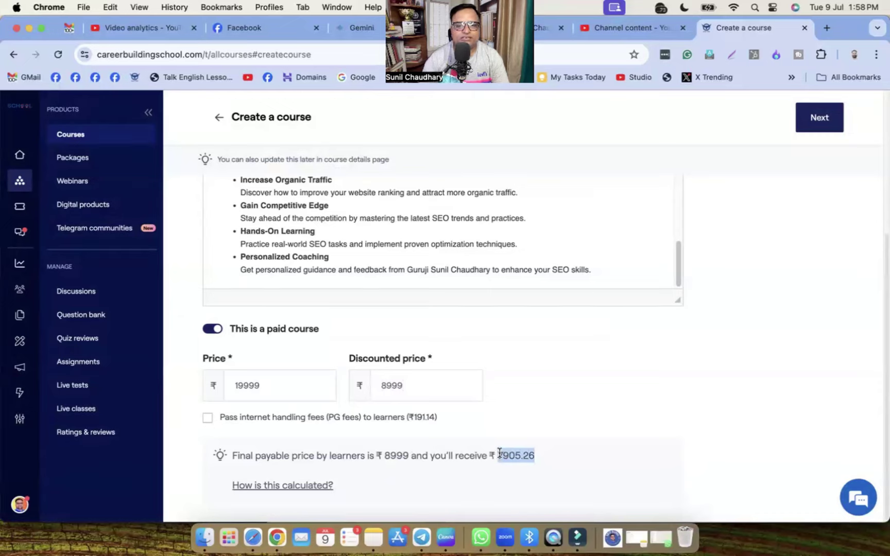
left_click(554, 407)
Shorten the course title to "SEO Tandav" by removing everything after those words
scroll(554, 407, "up", 10)
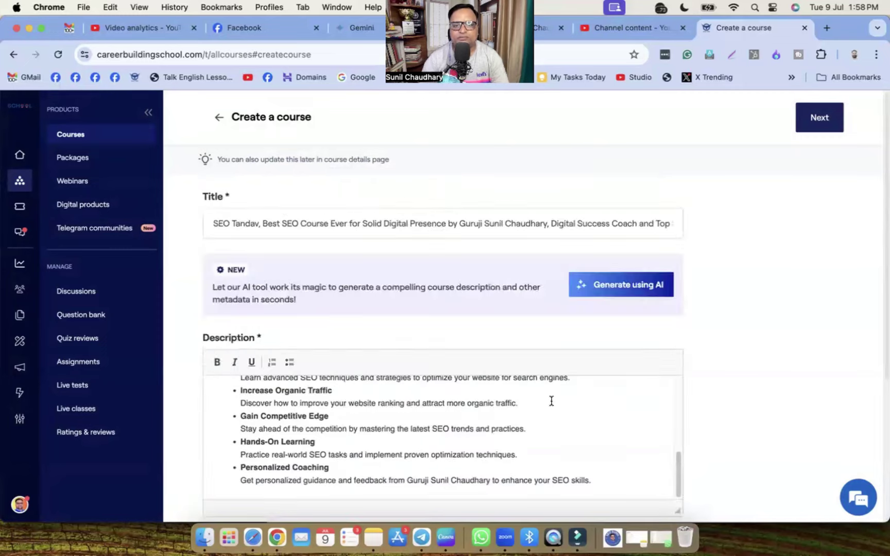
left_click_drag(261, 223, 676, 233)
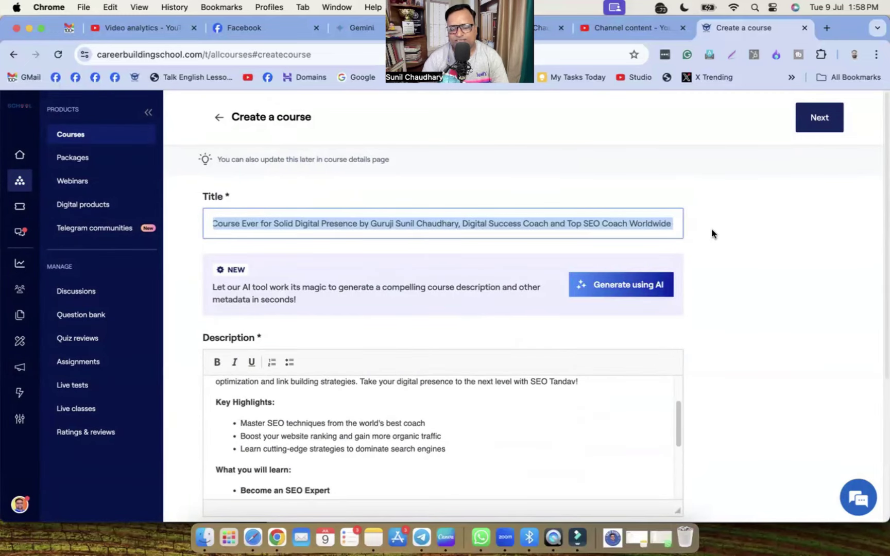
key("BackSpace")
key("shift+alt+Left")
key("shift+alt+Left")
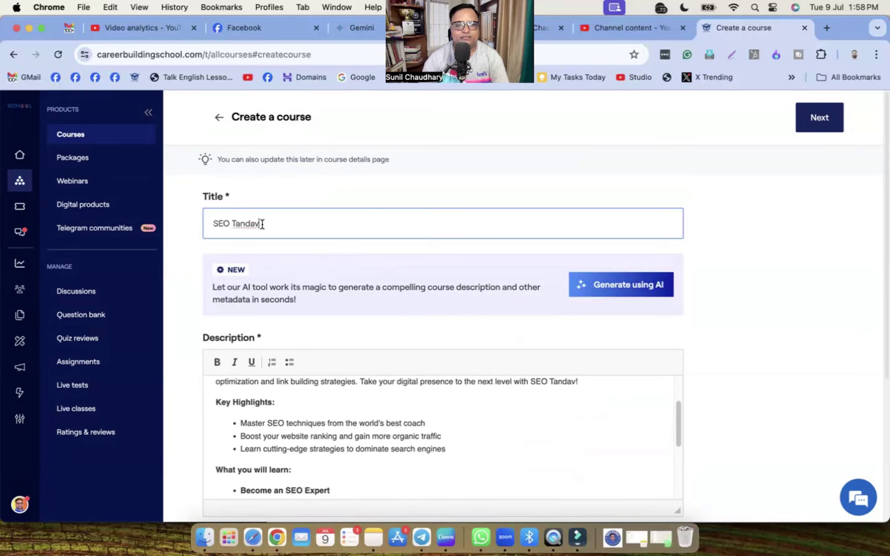
Check the course description and pricing once more, and proceed to the course builder
scroll(483, 351, "down", 8)
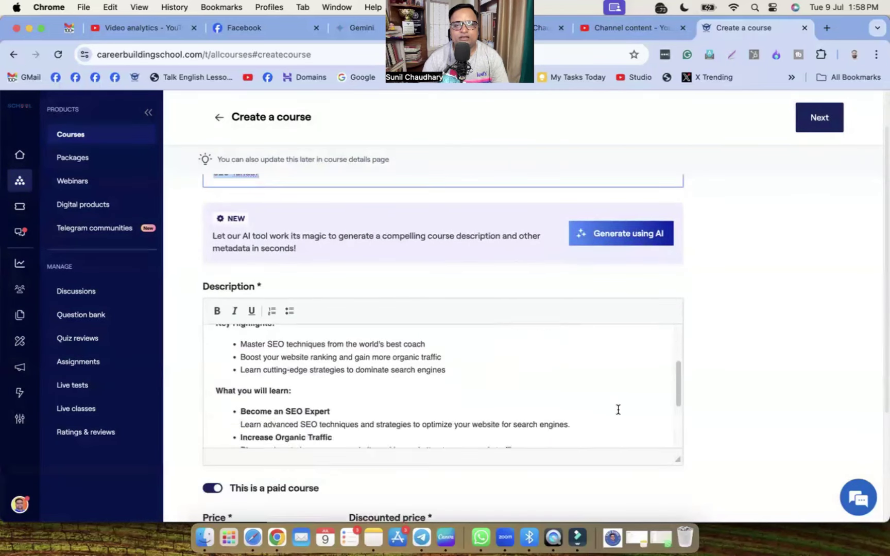
scroll(541, 407, "down", 3)
scroll(588, 441, "up", 5)
left_click(823, 114)
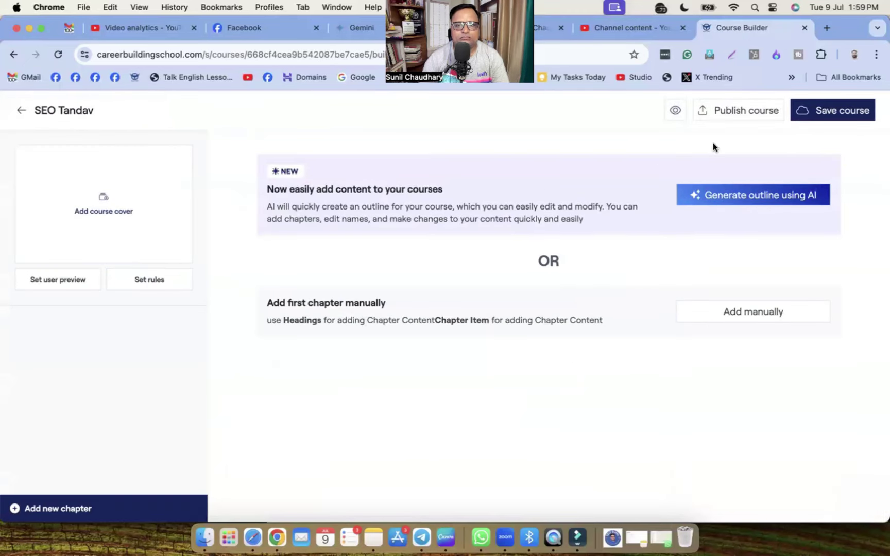
left_click(756, 312)
left_click(366, 220)
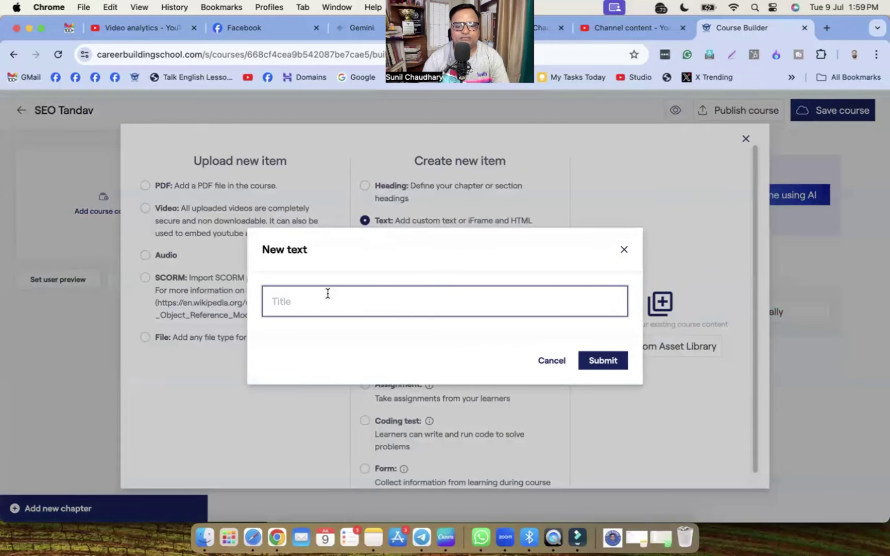
left_click(623, 250)
left_click(746, 139)
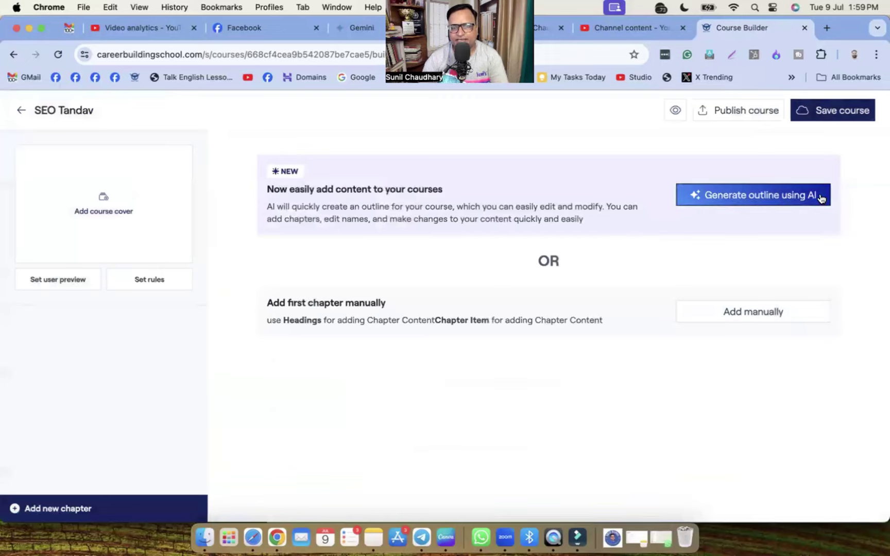
Generate a course outline using AI, check its chapters and items, and apply it to the course
left_click(731, 203)
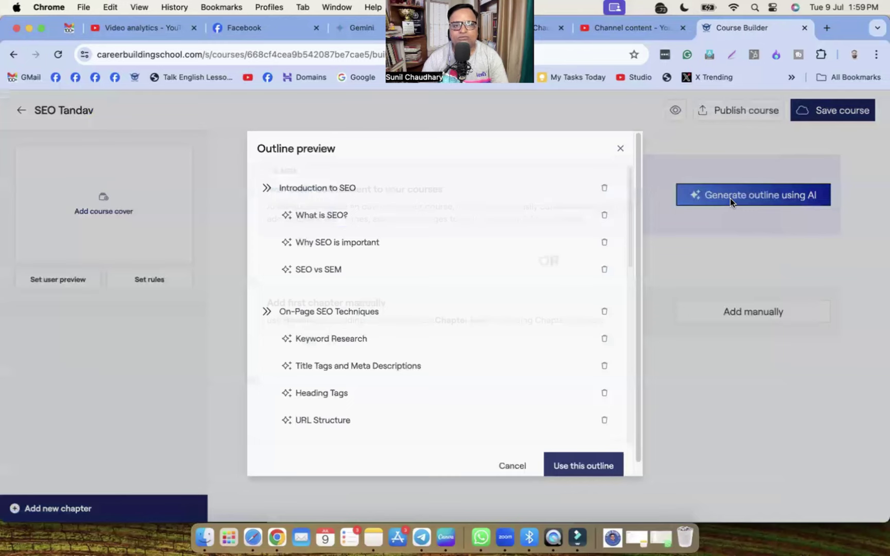
scroll(437, 330, "down", 10)
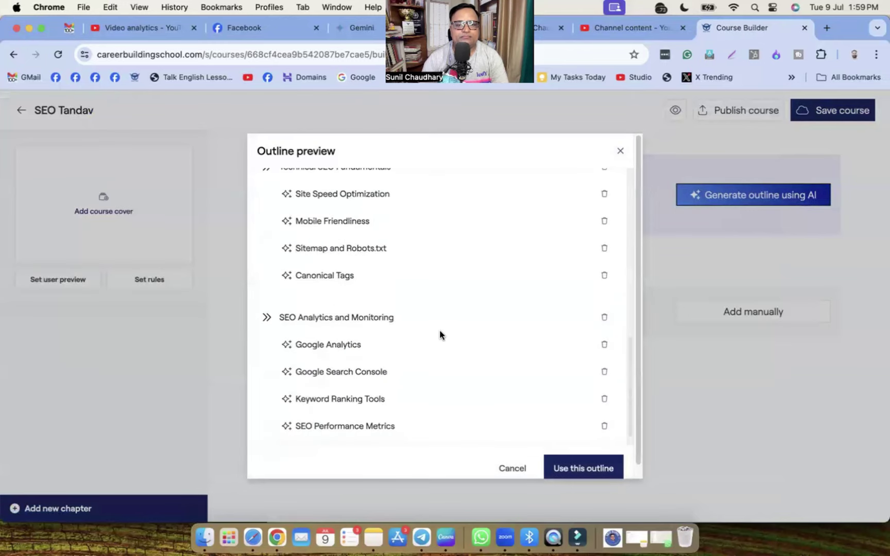
scroll(443, 333, "up", 10)
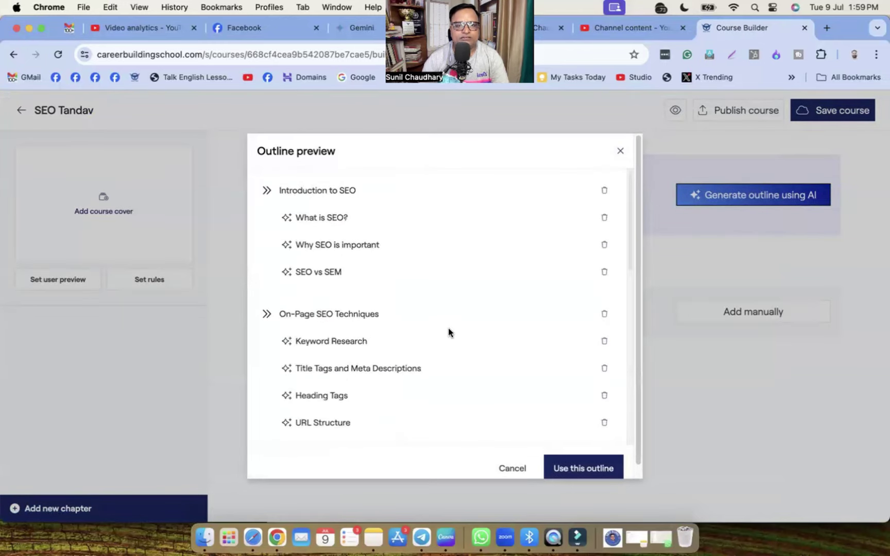
scroll(360, 309, "down", 7)
scroll(361, 360, "down", 5)
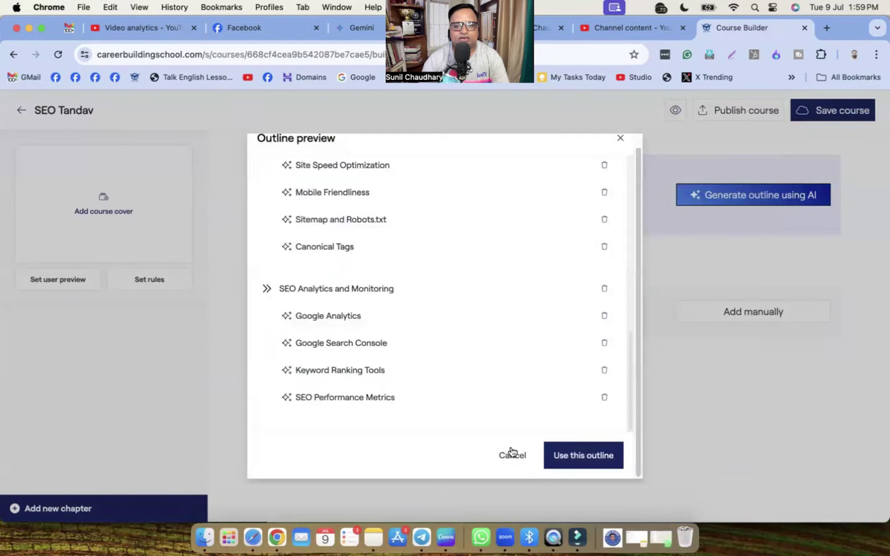
left_click(582, 456)
Look through the added chapters, save and publish the course, and open its price settings
scroll(119, 417, "up", 4)
scroll(83, 309, "up", 5)
scroll(93, 412, "down", 8)
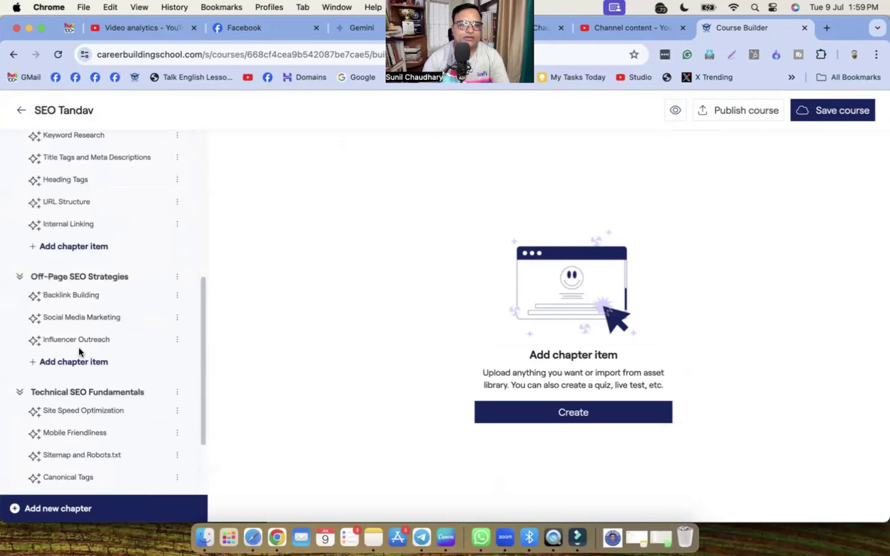
scroll(82, 371, "down", 4)
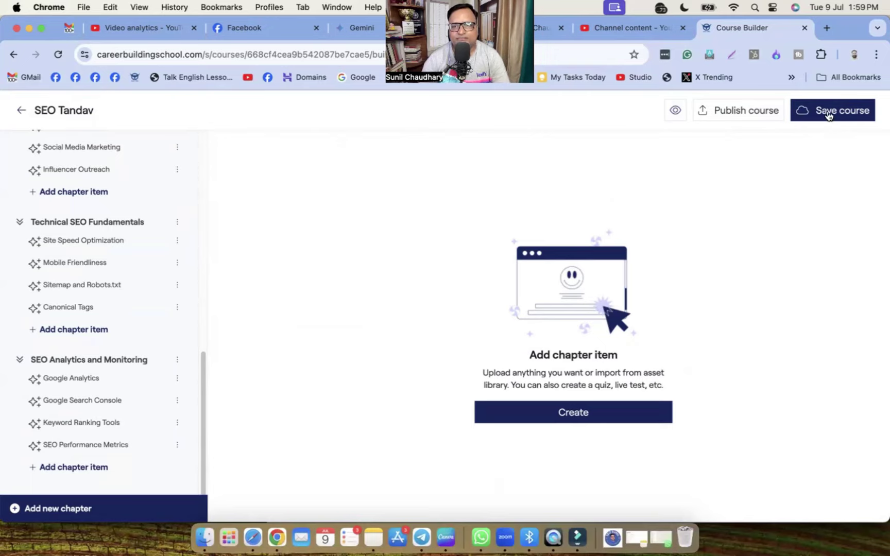
left_click(828, 114)
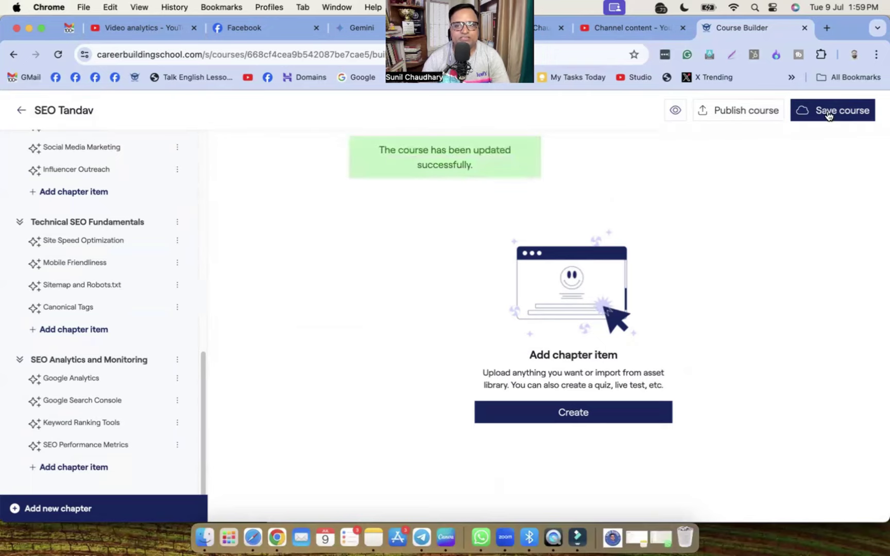
left_click(732, 115)
left_click(576, 468)
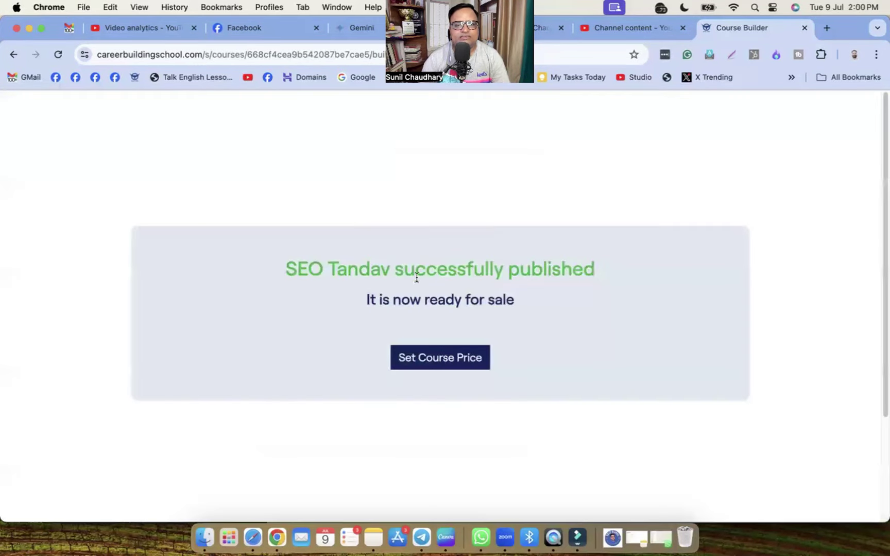
left_click(463, 365)
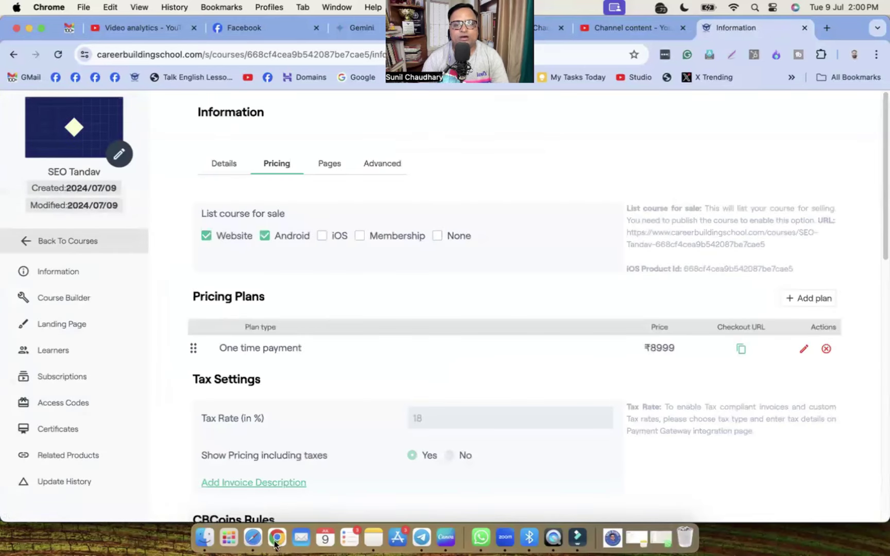
Ask Gemini for a description of the SEO Tandav course, giving the instructor's name and the titles Leading Digital Success Coach and Top SEO Coach worldwide
left_click(375, 31)
left_click(16, 168)
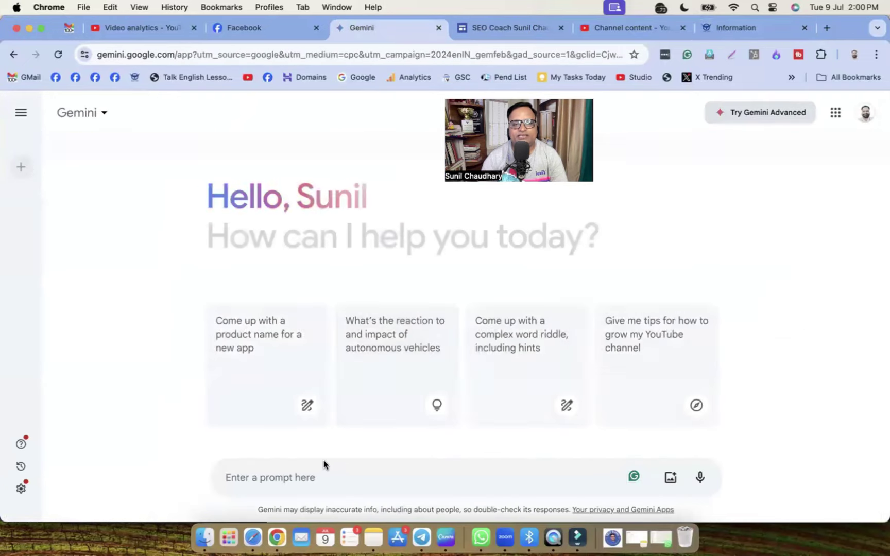
type("Create course des")
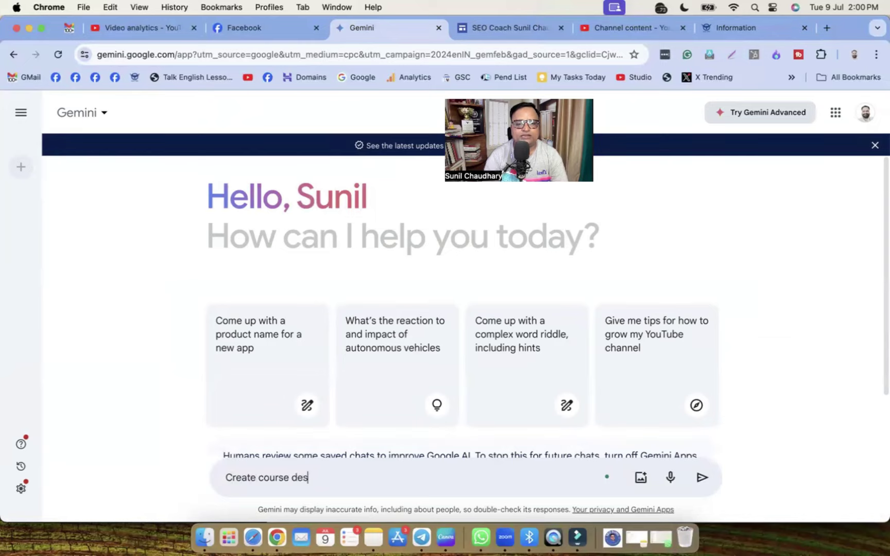
type("cription-")
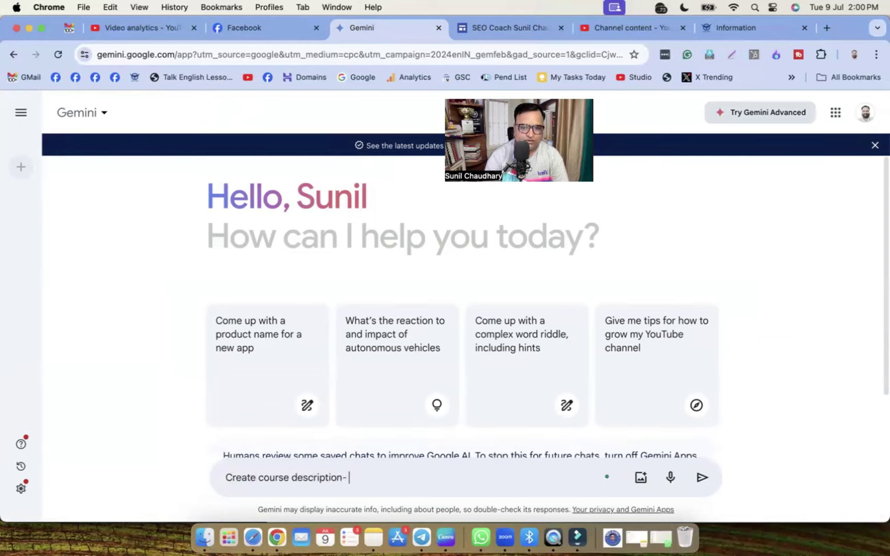
type(" Course Name SEO Tandav, by Guruji Sunil Chaudhary,")
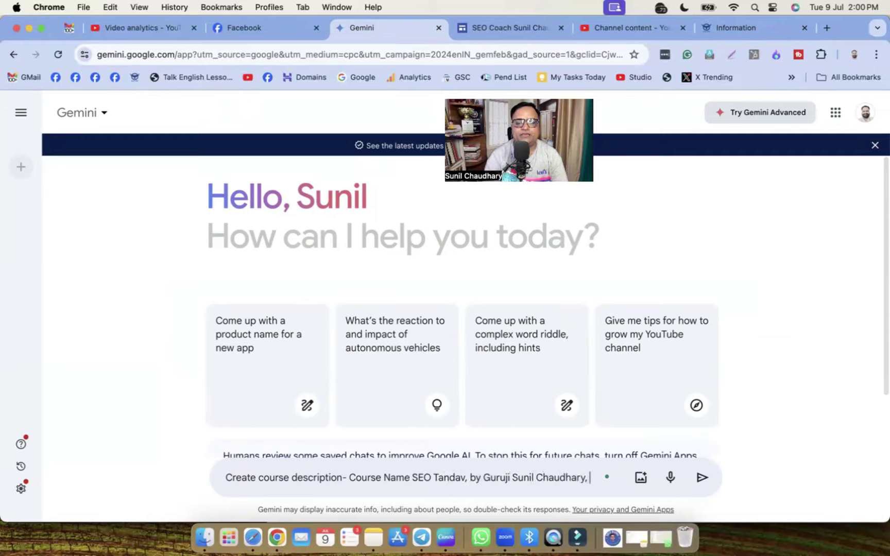
type("Leading Digital Success Coach,")
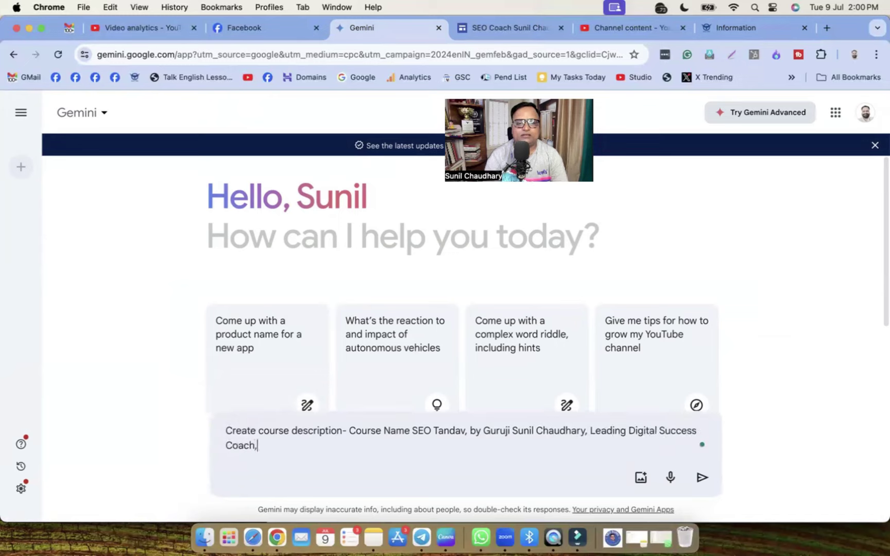
type(" and Top SEO Coach worldwide,")
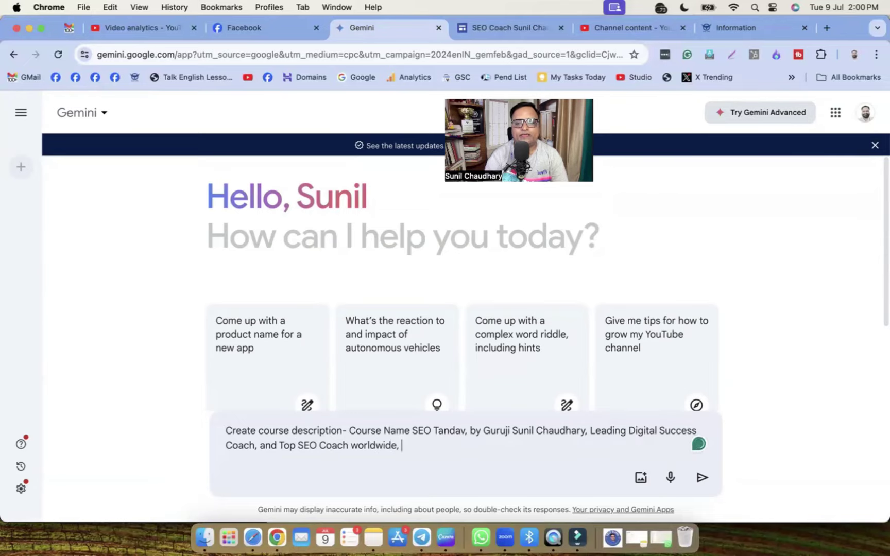
left_click(702, 484)
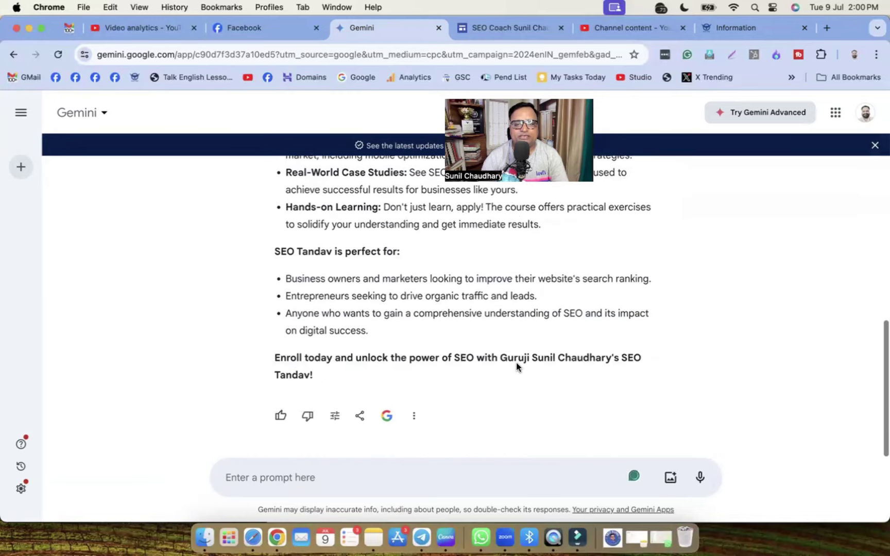
Review Gemini's course description, including the introduction, learner benefits, target audience and closing enrollment line
left_click_drag(489, 360, 622, 354)
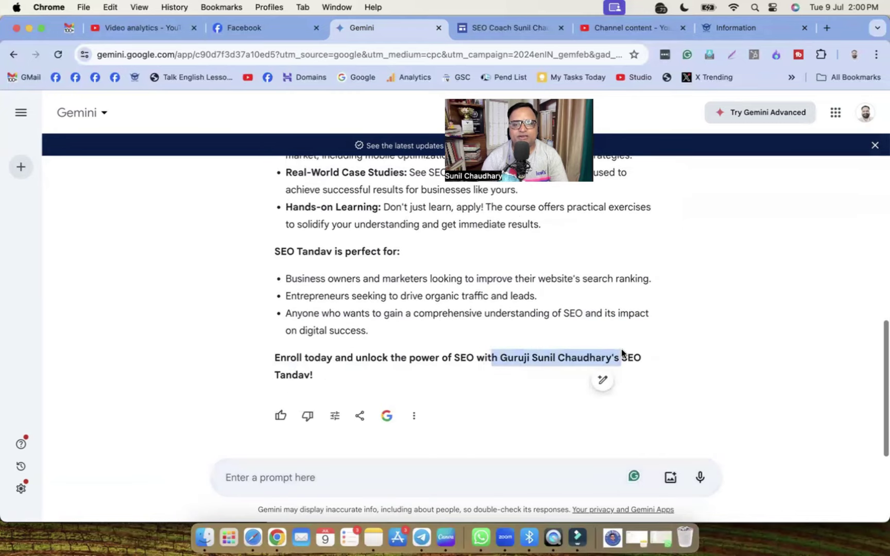
left_click(435, 376)
scroll(438, 375, "up", 10)
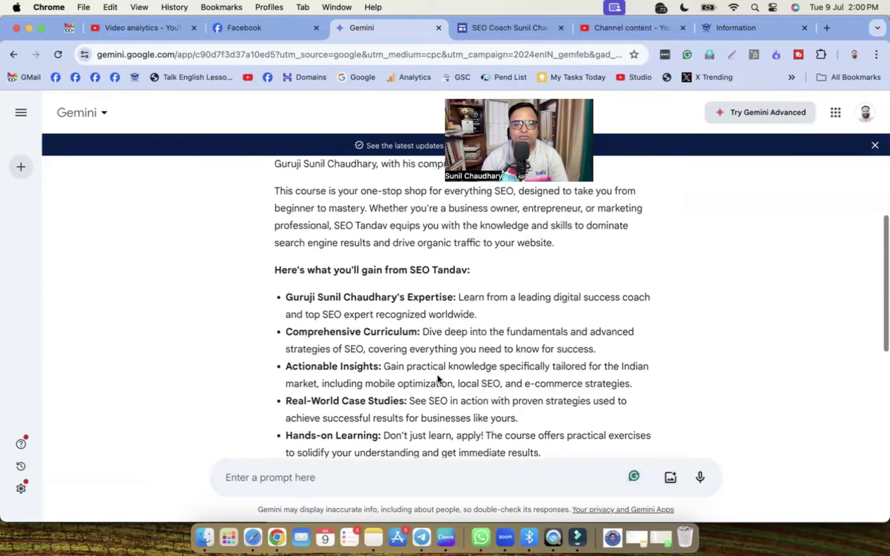
scroll(439, 375, "down", 1)
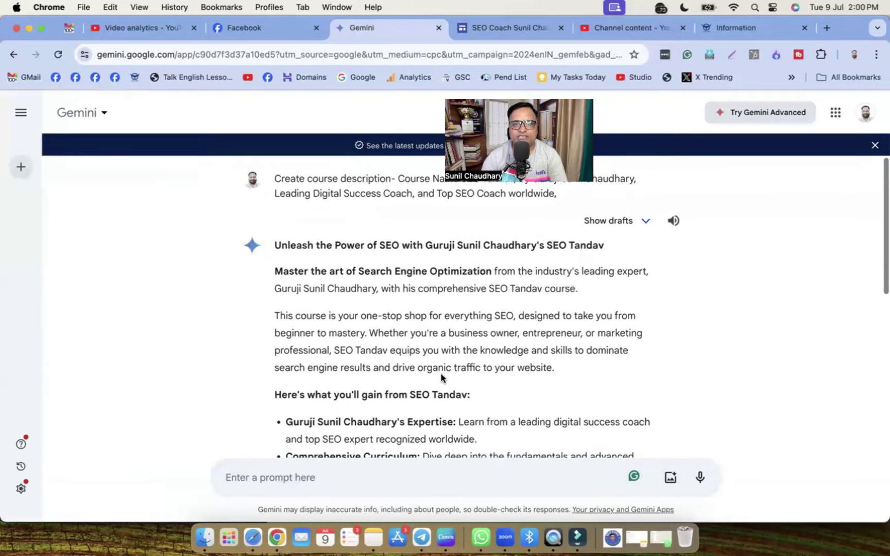
scroll(441, 377, "down", 5)
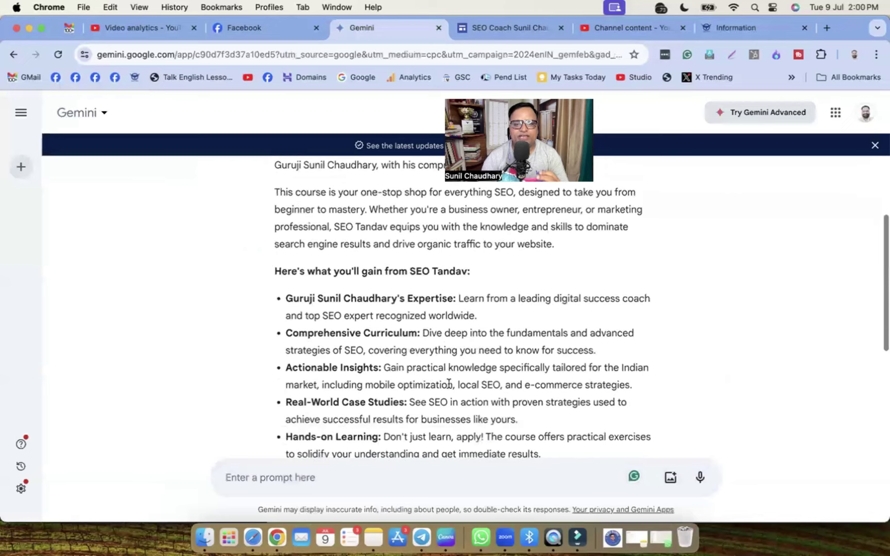
scroll(449, 384, "down", 9)
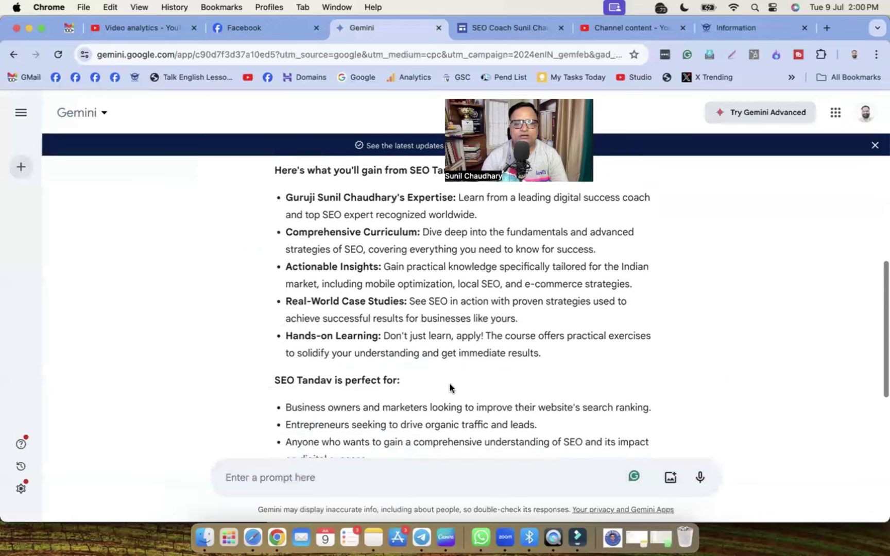
left_click_drag(620, 356, 282, 267)
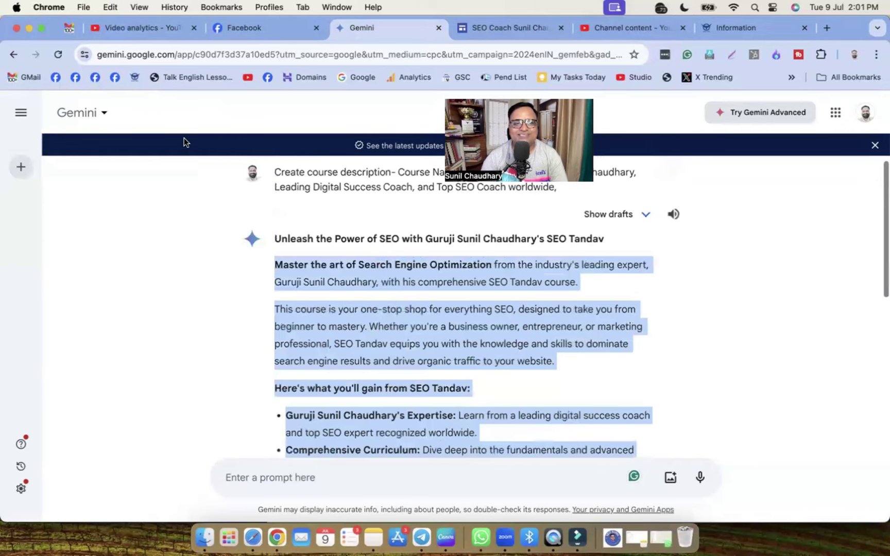
left_click(115, 297)
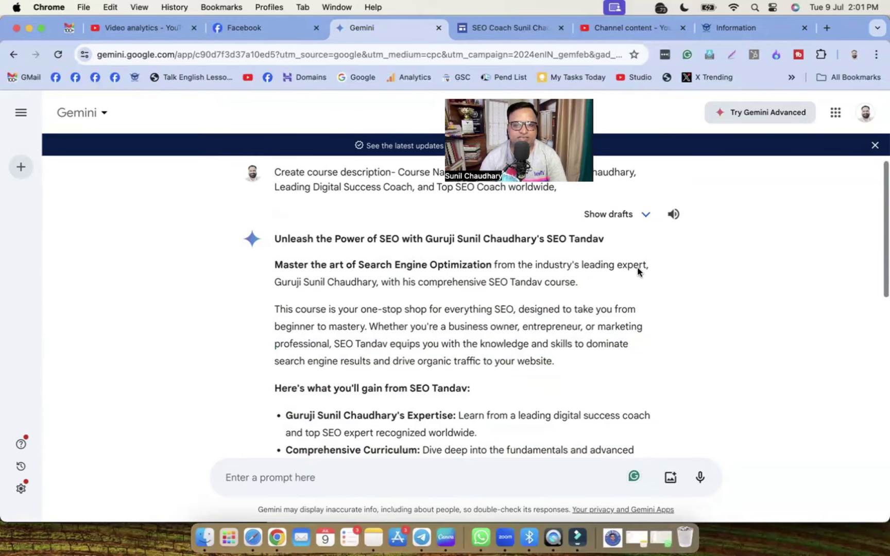
scroll(408, 357, "down", 10)
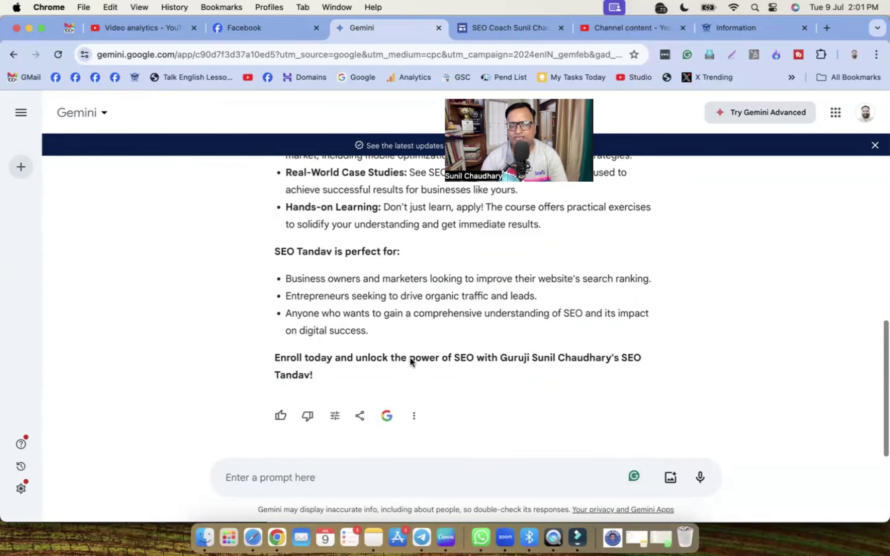
scroll(433, 355, "up", 6)
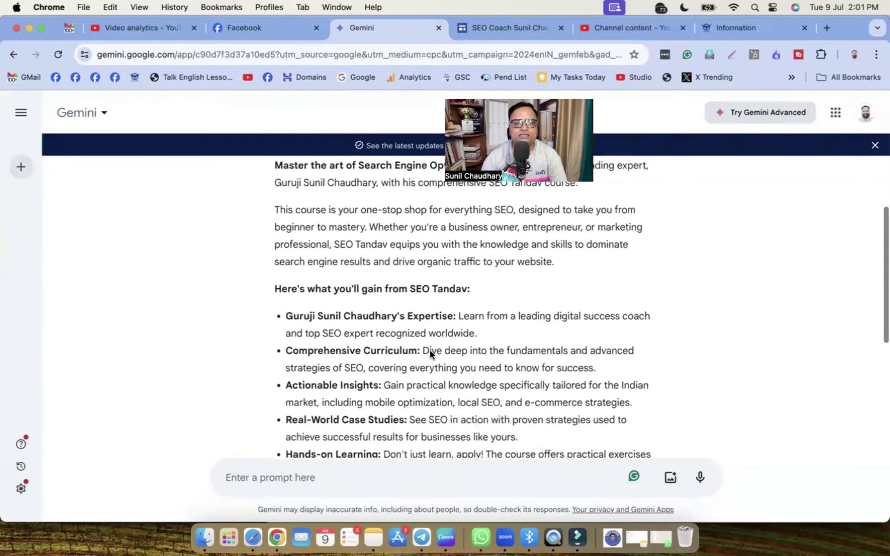
scroll(429, 350, "up", 3)
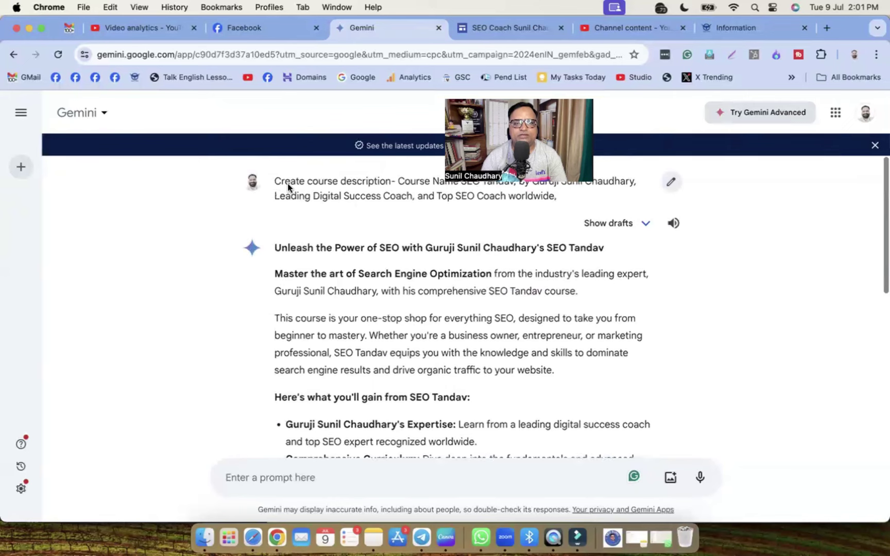
Copy the course description prompt from Gemini and submit it to ChatGPT in Safari
left_click_drag(274, 181, 557, 198)
key("super+c")
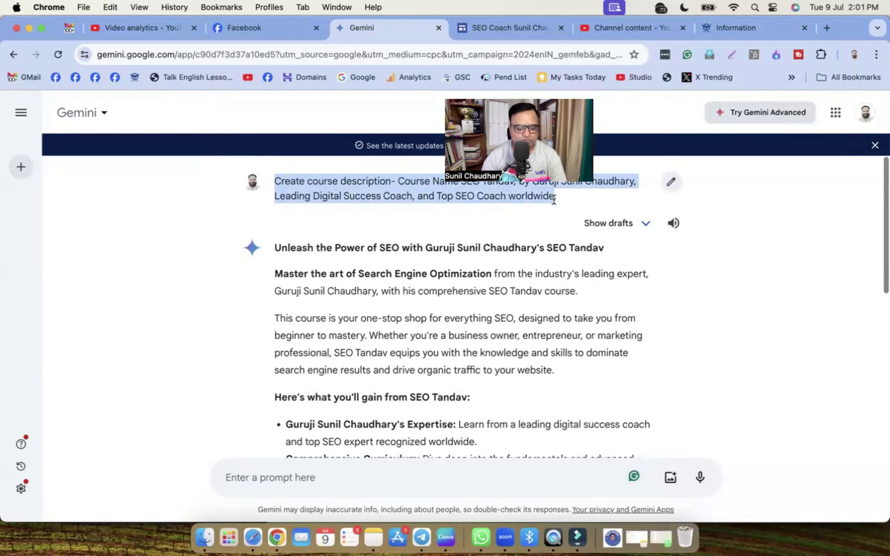
left_click(252, 538)
left_click(53, 56)
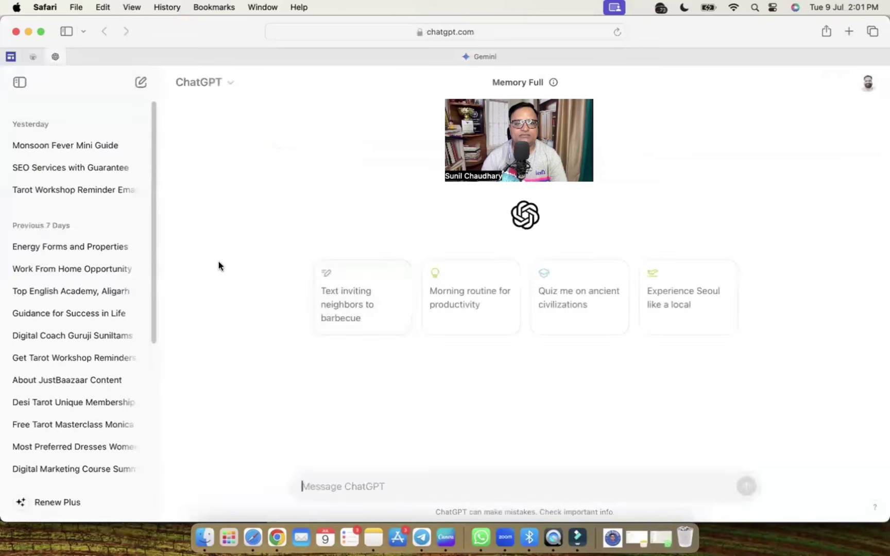
key("super+v")
key("Return")
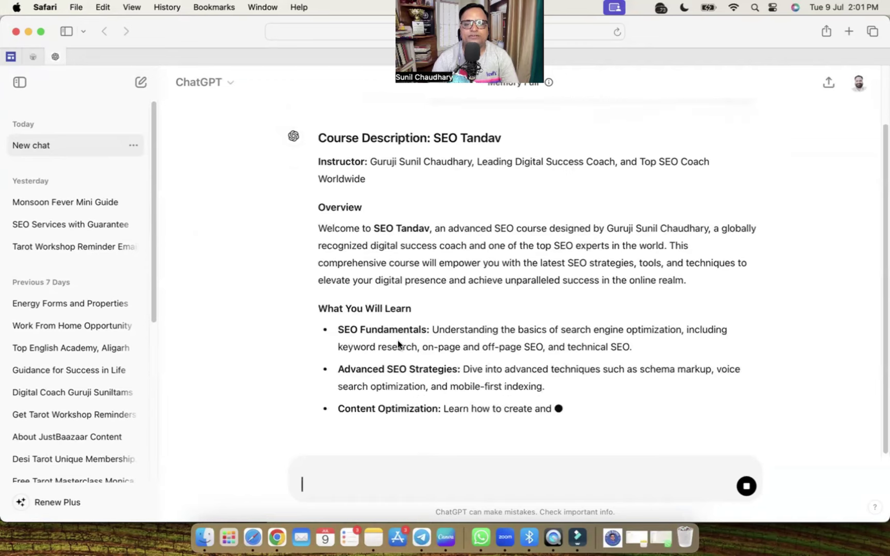
Read ChatGPT's course description, including the overview, learning topics, course features and who should enroll
left_click_drag(680, 208, 743, 203)
scroll(687, 262, "up", 3)
left_click_drag(606, 277, 758, 279)
scroll(588, 302, "down", 3)
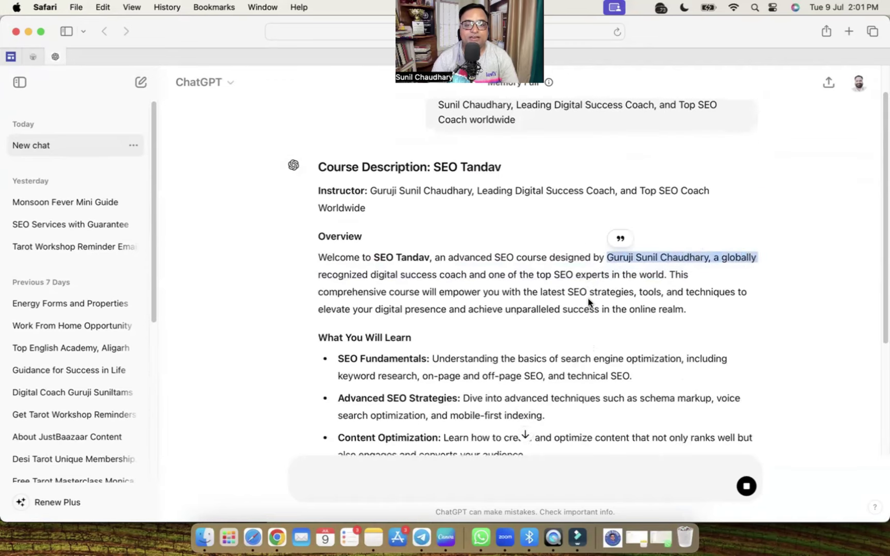
scroll(589, 299, "down", 6)
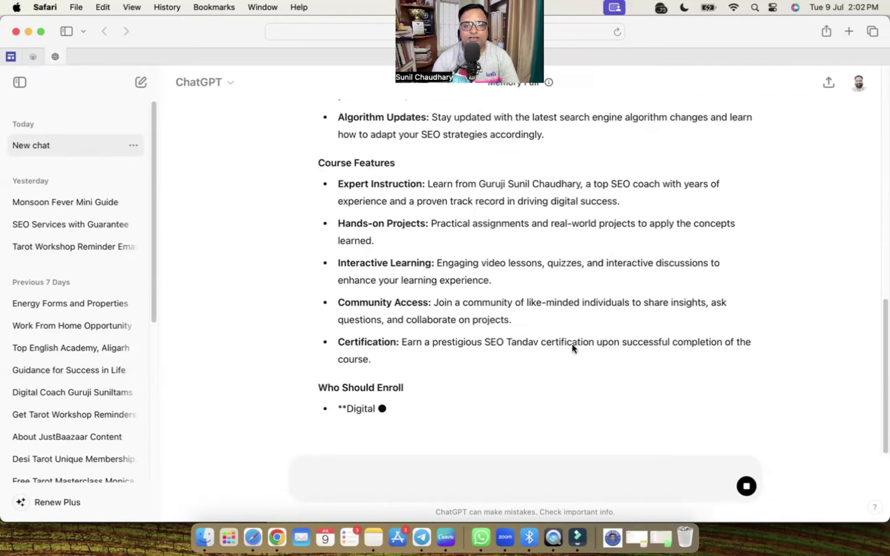
left_click_drag(482, 302, 741, 296)
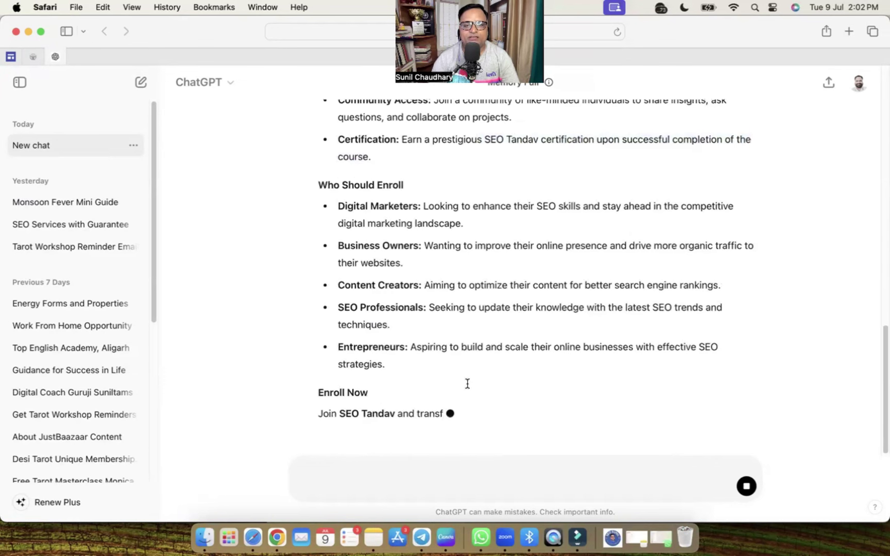
scroll(466, 384, "up", 20)
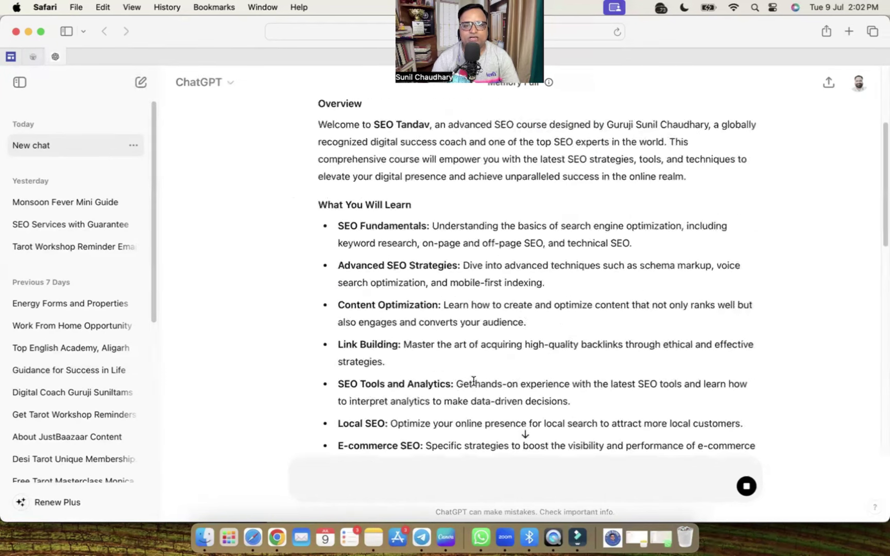
scroll(474, 384, "down", 20)
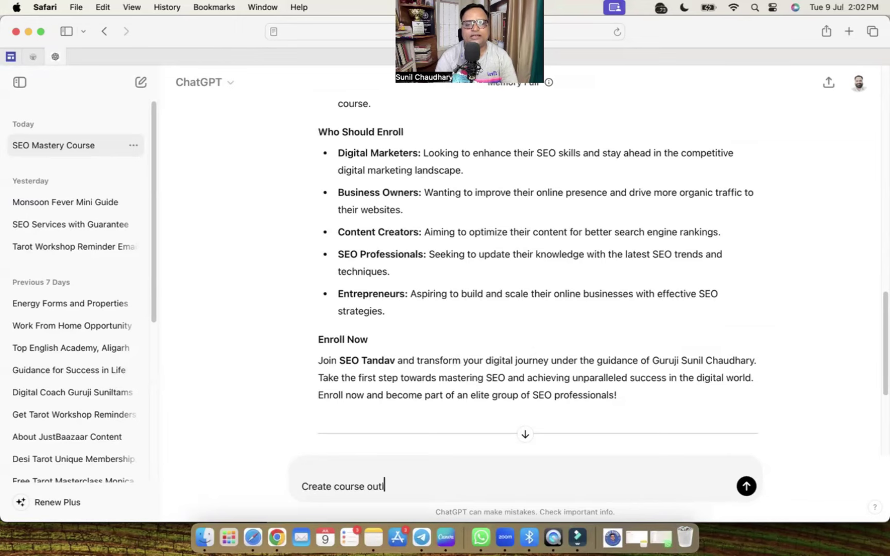
Ask ChatGPT to create the course outline and examine the topics of its introductory module
key("Return")
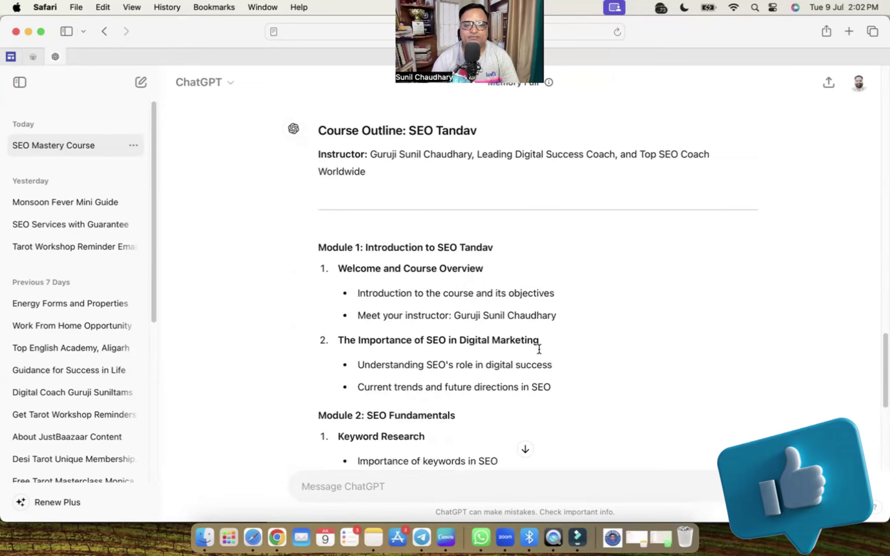
left_click_drag(366, 315, 571, 312)
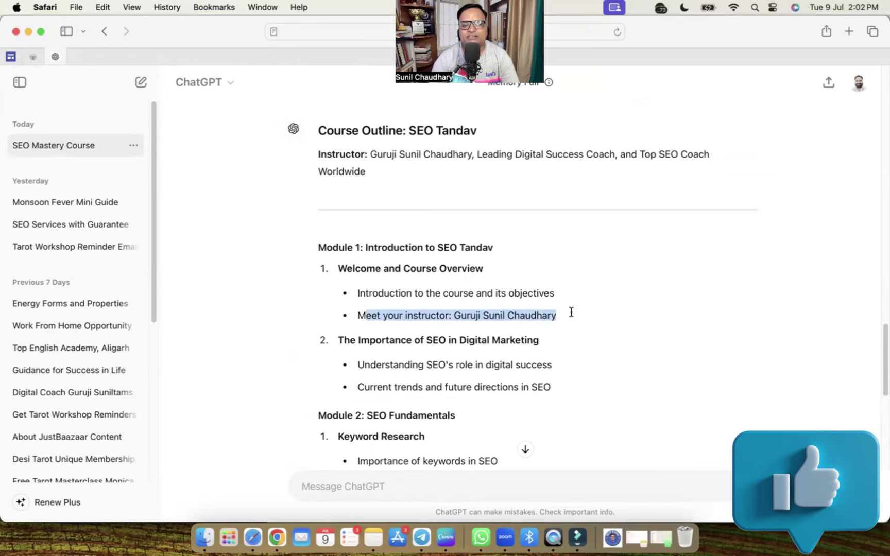
left_click(573, 332)
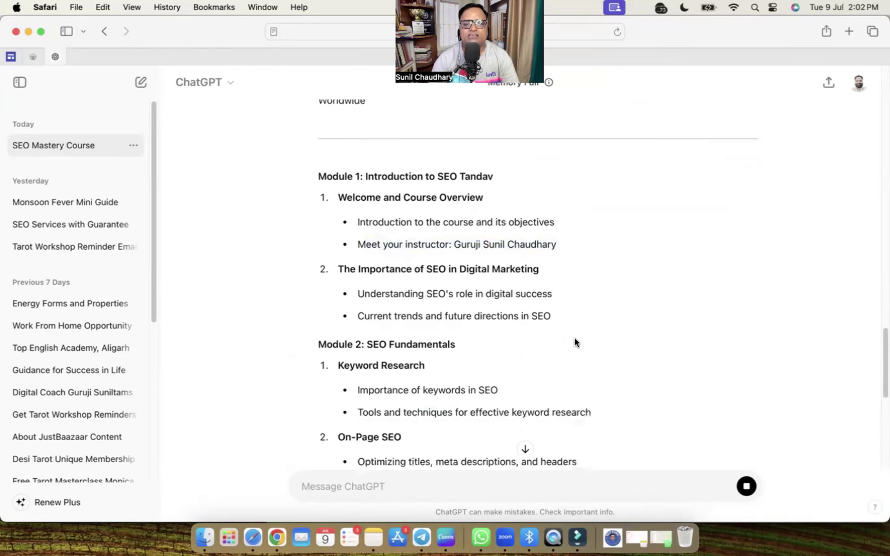
left_click_drag(376, 270, 550, 269)
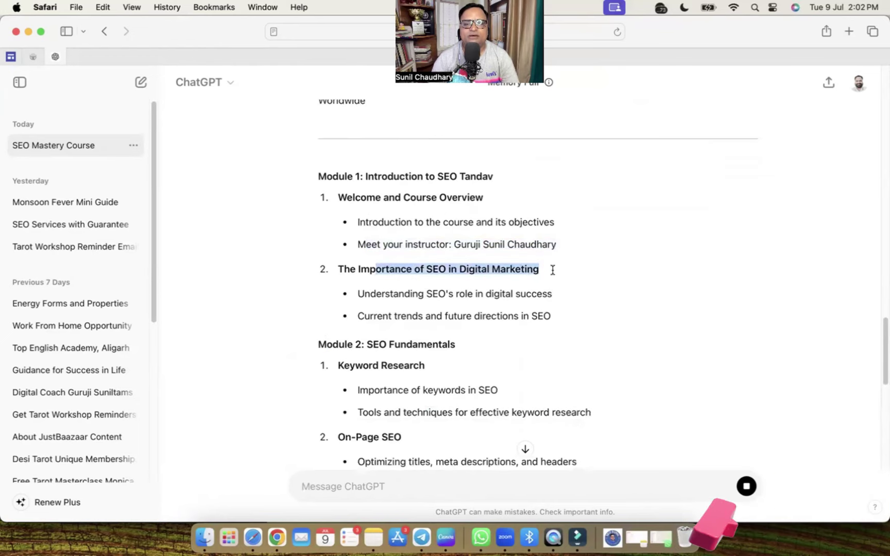